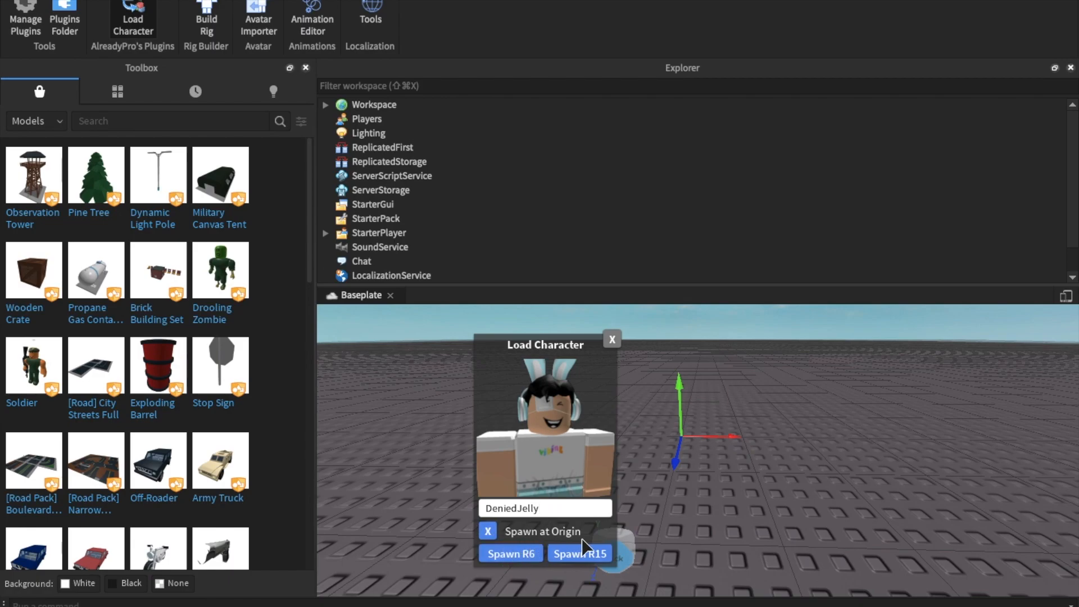
# Step: Spawn the loaded character as an R6 rig on the baseplate and close the Load Character window
pyautogui.click(502, 555)
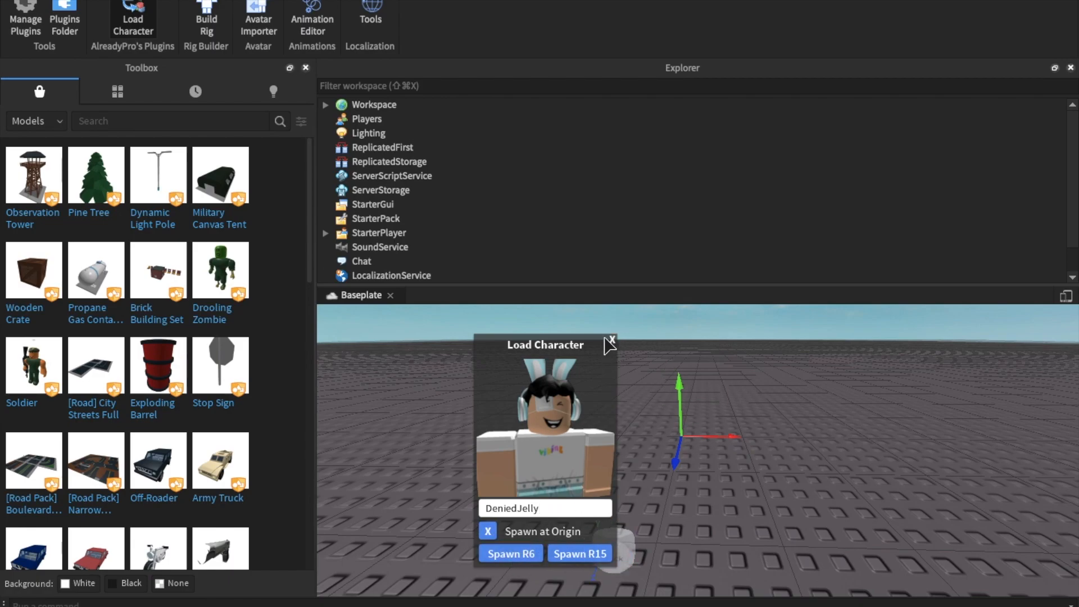
pyautogui.click(615, 341)
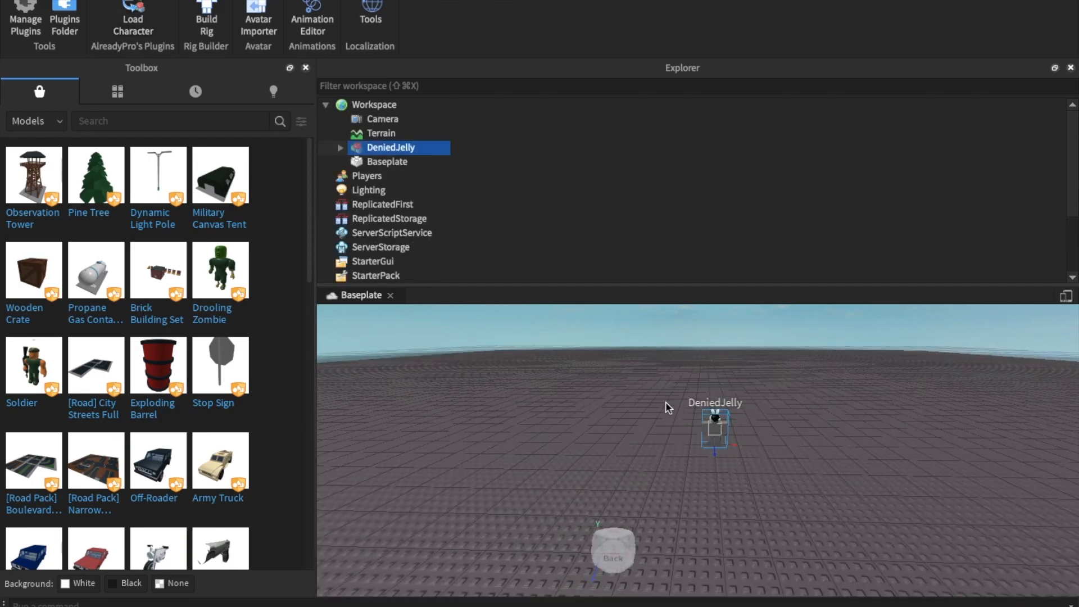
pyautogui.click(665, 402)
pyautogui.press('w')
pyautogui.moveTo(665, 402)
pyautogui.mouseDown(button='right')
pyautogui.moveTo(676, 403)
pyautogui.moveTo(665, 404)
pyautogui.mouseUp(button='right')
pyautogui.press('w')
pyautogui.press('s')
pyautogui.press('w')
pyautogui.press('s')
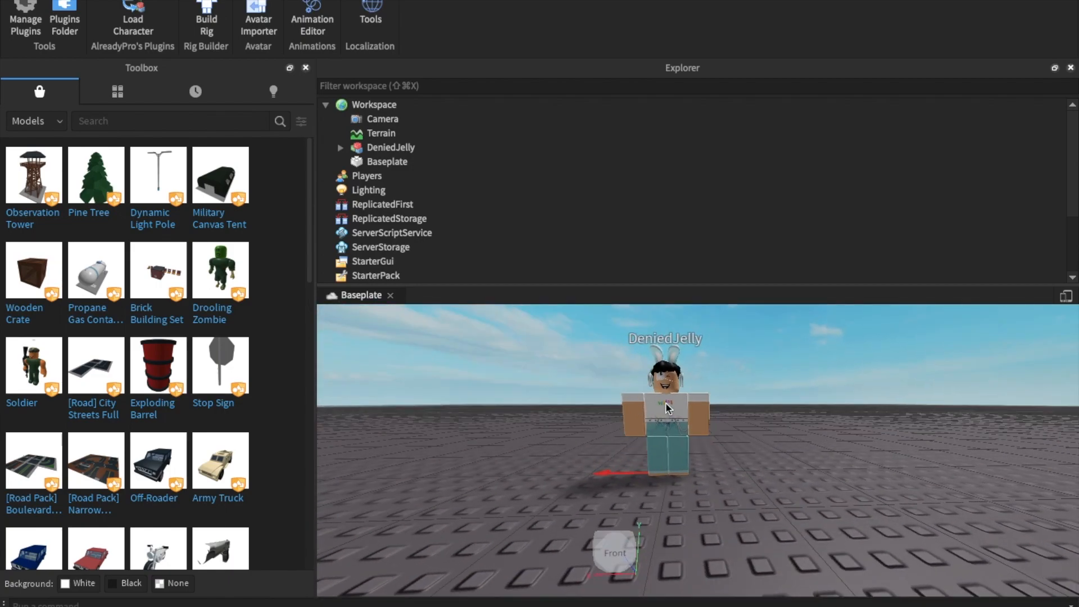
# Step: Export the spawned character as Avatar|TURTORIAL to the EDITING folder and delete it from the workspace
pyautogui.click(665, 403)
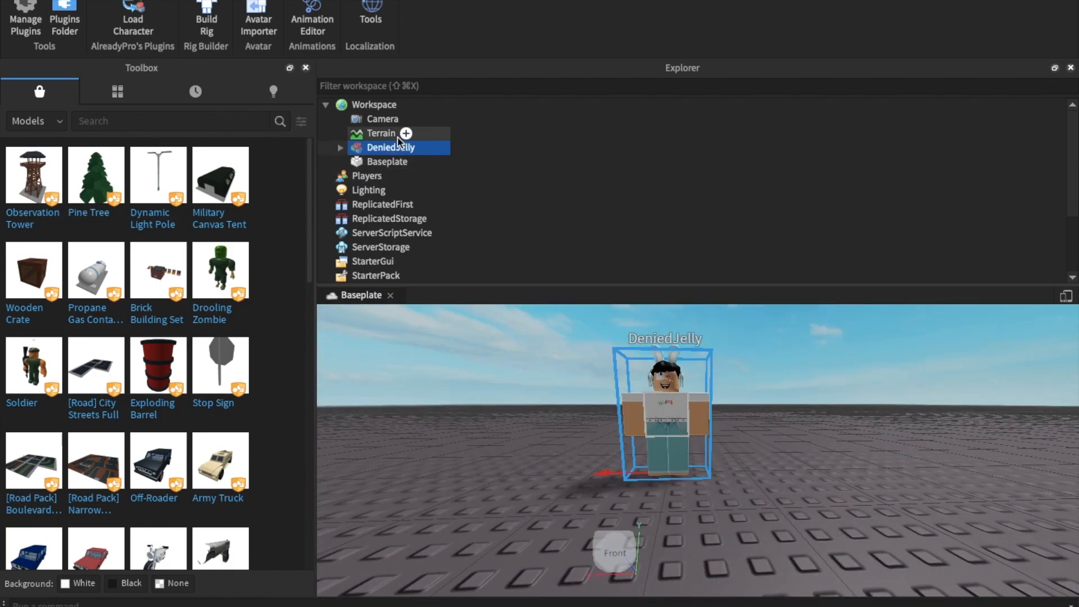
pyautogui.rightClick(379, 148)
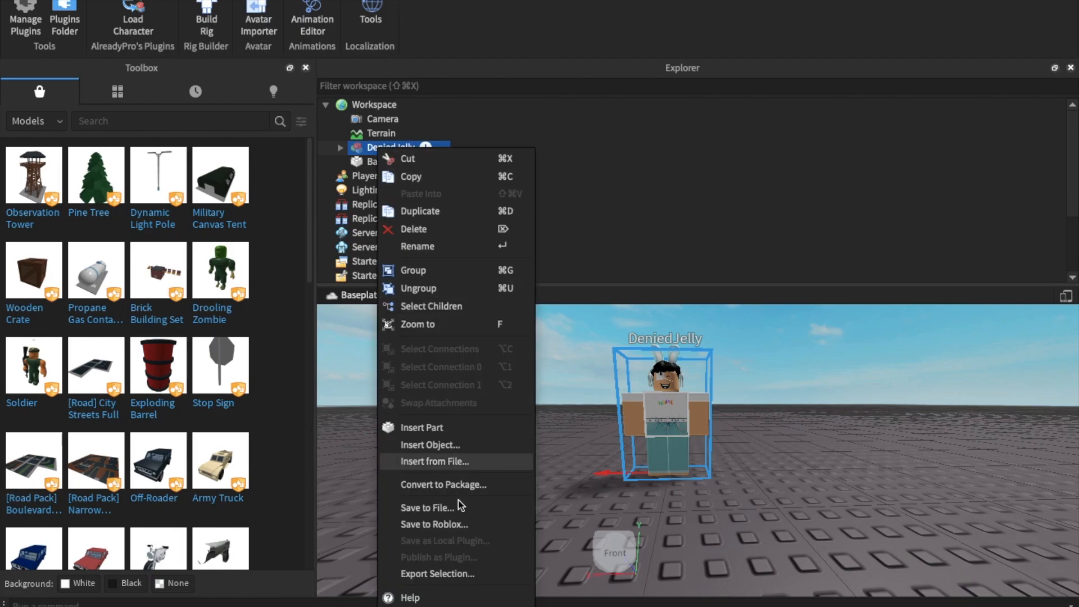
pyautogui.click(461, 574)
pyautogui.write('Avatar|TURTORIAL')
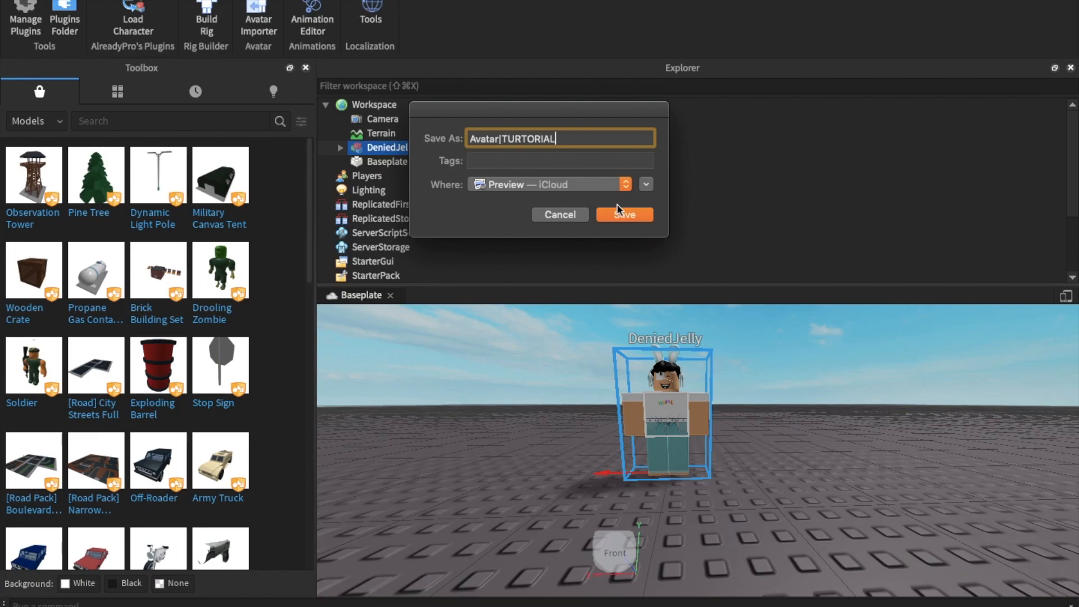
pyautogui.click(625, 183)
pyautogui.click(562, 344)
pyautogui.click(624, 220)
pyautogui.press('Delete')
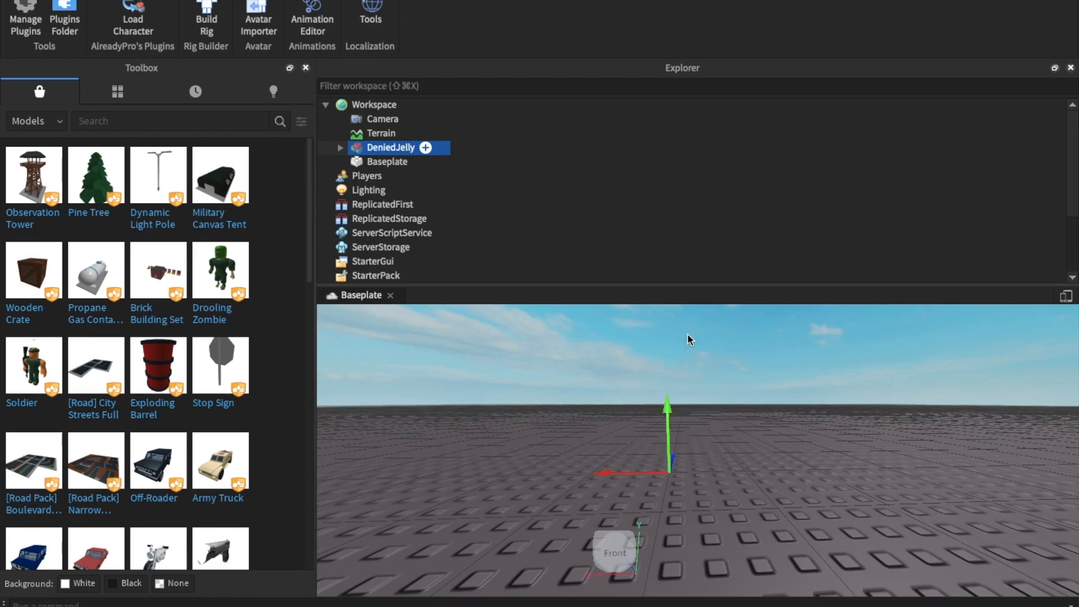
# Step: Search the marketplace models for "floatie" and insert the yellow Working floatie model into the workspace
pyautogui.click(117, 91)
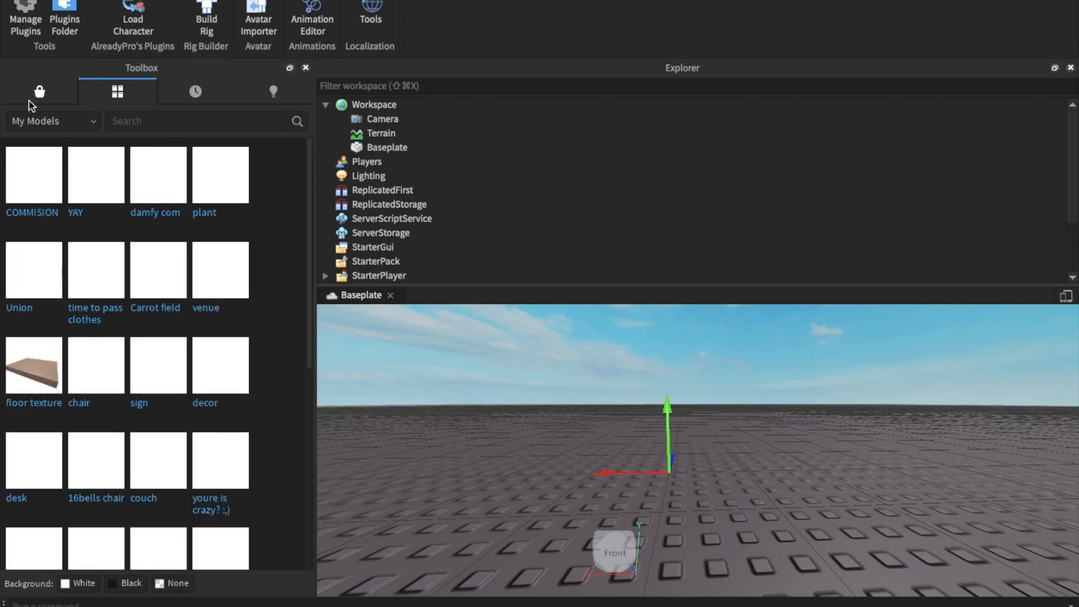
pyautogui.click(28, 100)
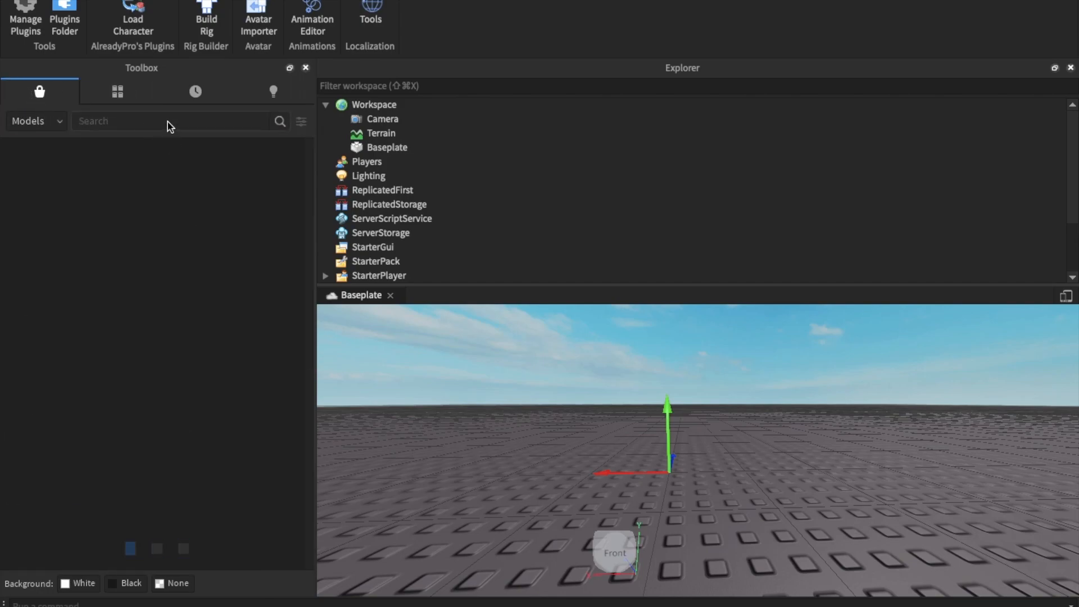
pyautogui.click(171, 122)
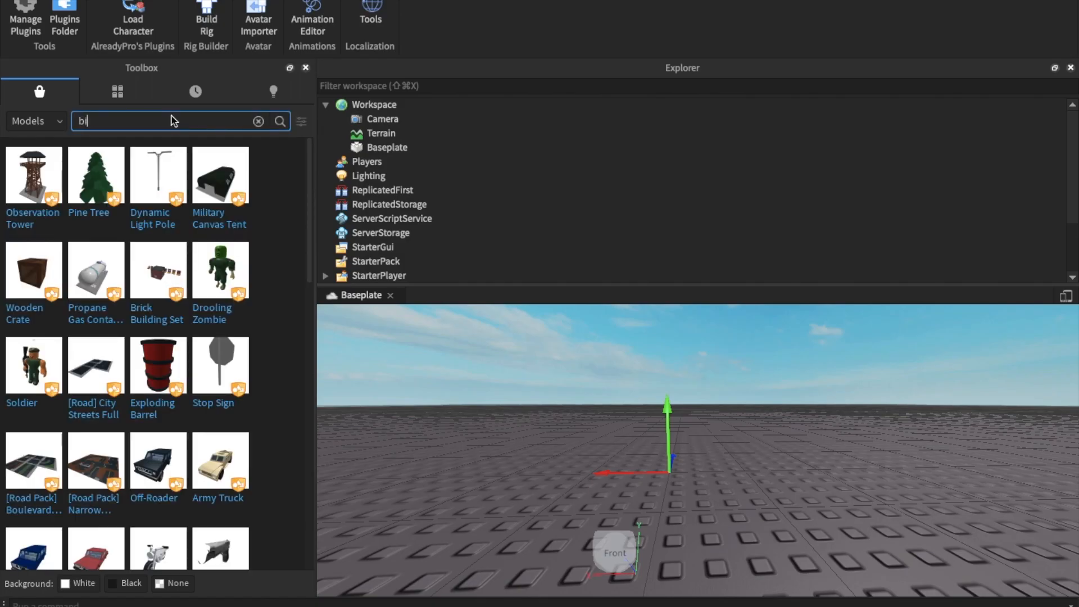
pyautogui.press('BackSpace')
pyautogui.write('floatie')
pyautogui.press('Return')
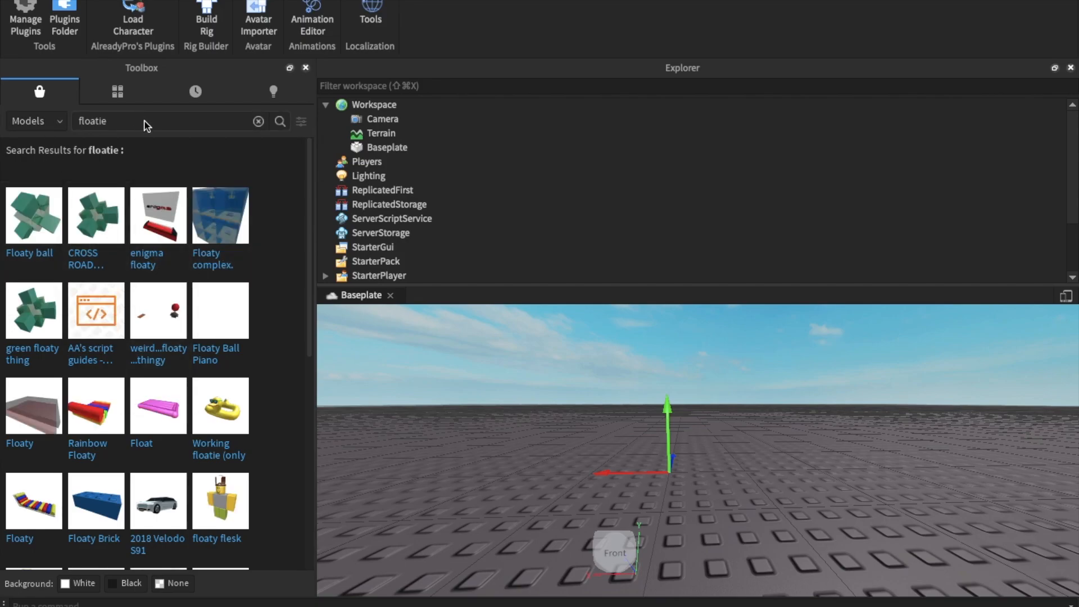
pyautogui.scroll(-5, 203, 413)
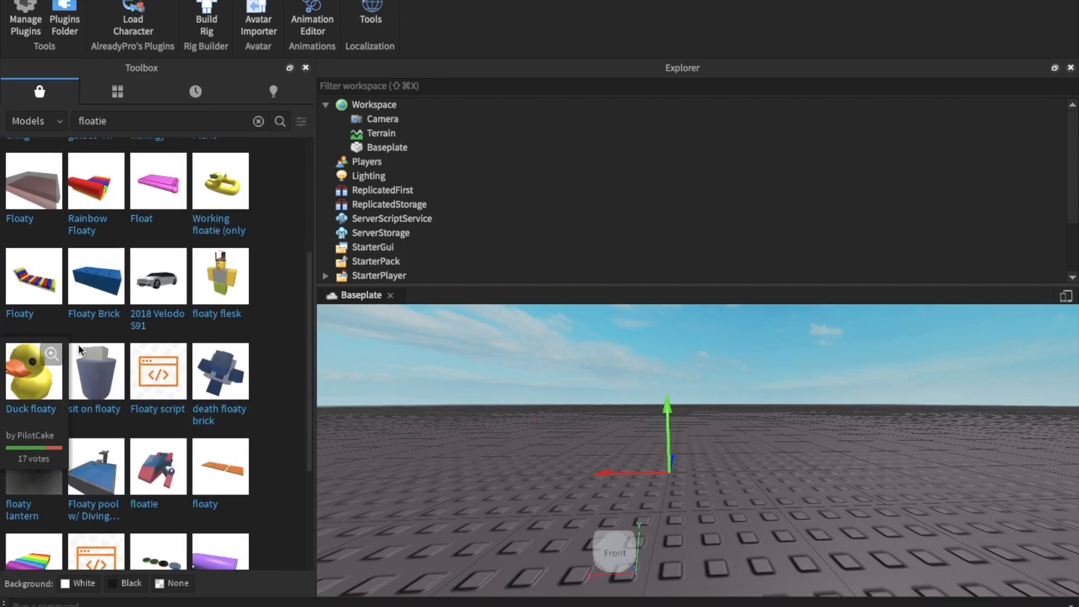
pyautogui.scroll(-4, 169, 404)
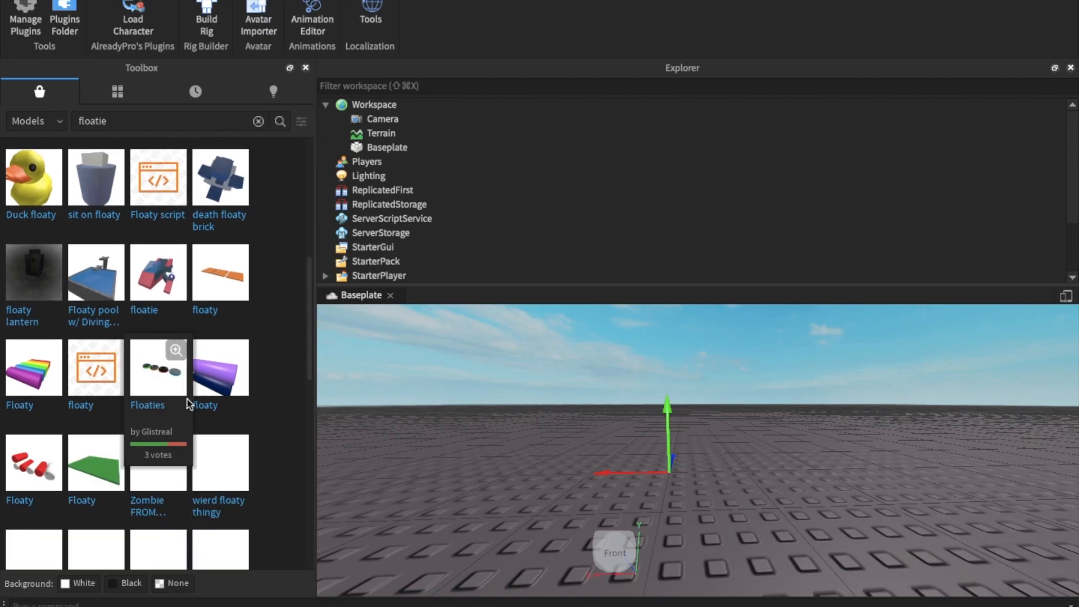
pyautogui.scroll(5, 188, 292)
pyautogui.click(217, 234)
pyautogui.moveTo(840, 408); pyautogui.dragTo(840, 410, button='right')
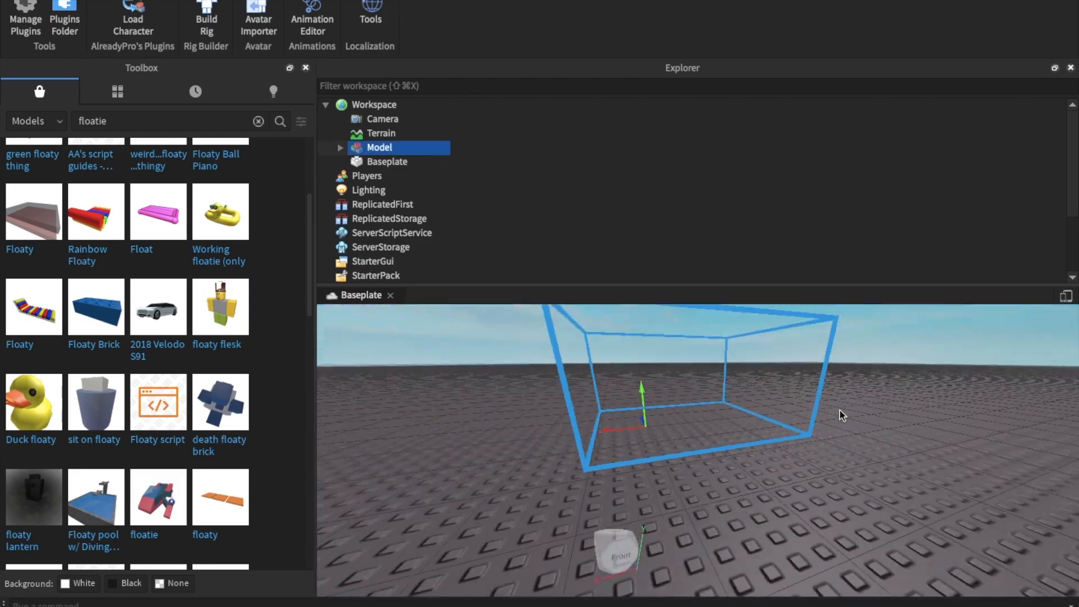
pyautogui.scroll(-5, 840, 410)
pyautogui.moveTo(689, 416); pyautogui.dragTo(664, 439)
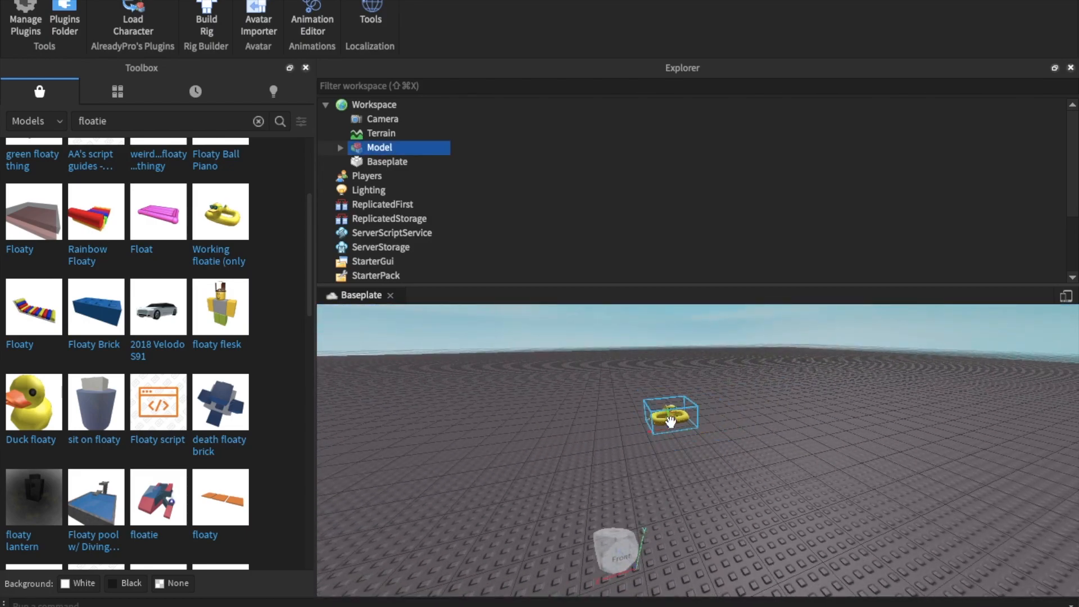
# Step: Export the inserted floatie model under the file name floatie
pyautogui.rightClick(375, 147)
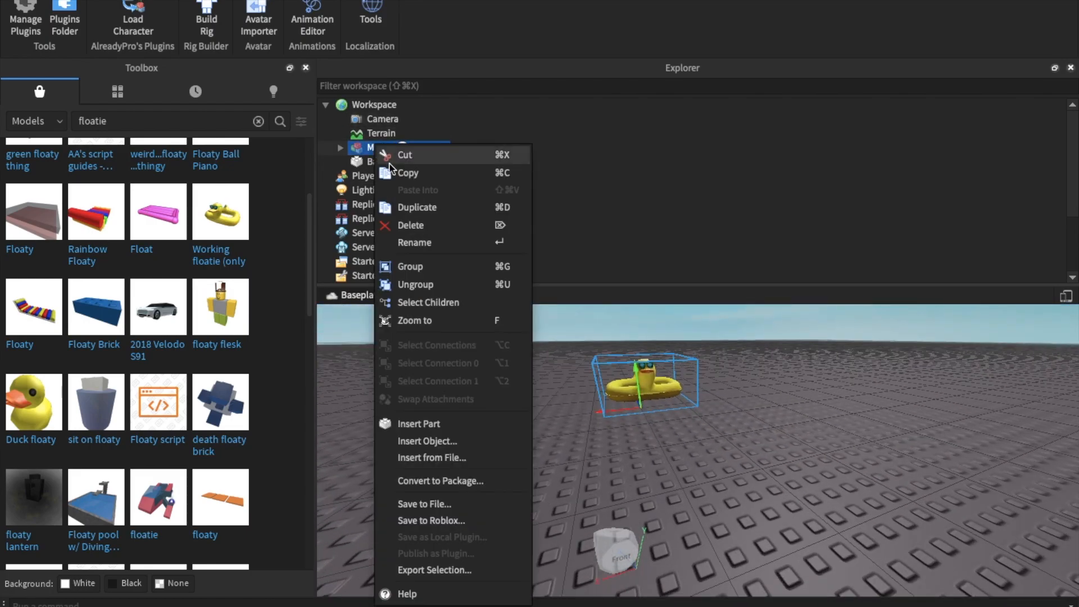
pyautogui.click(481, 571)
pyautogui.write('floatie')
pyautogui.press('Return')
pyautogui.click(794, 383)
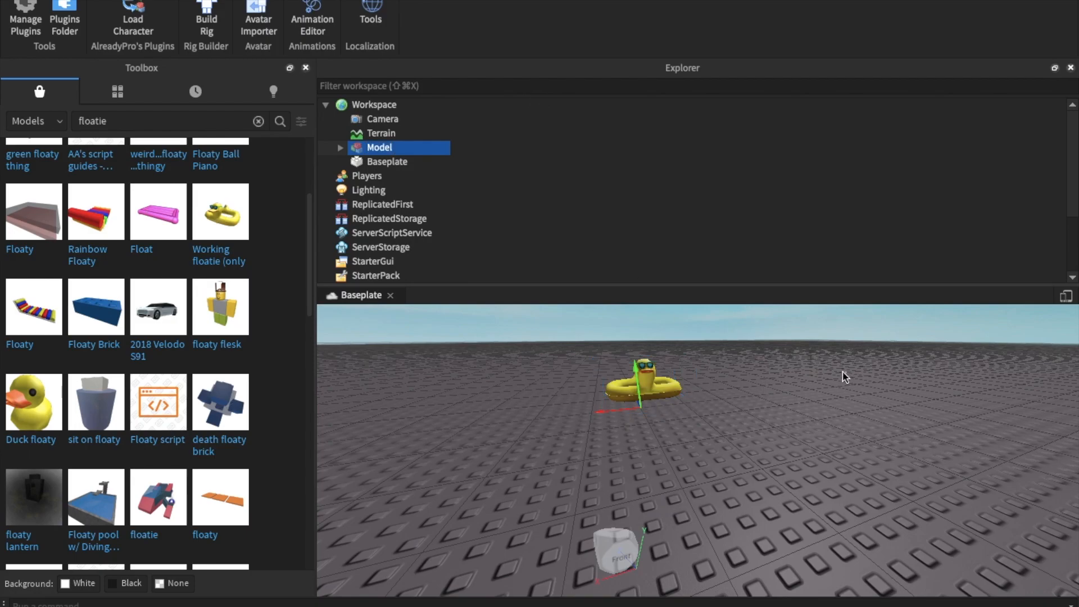
# Step: Switch to Cinema 4D and dismiss the MAXON User Participation Program window
pyautogui.click(11, 2)
pyautogui.click(567, 320)
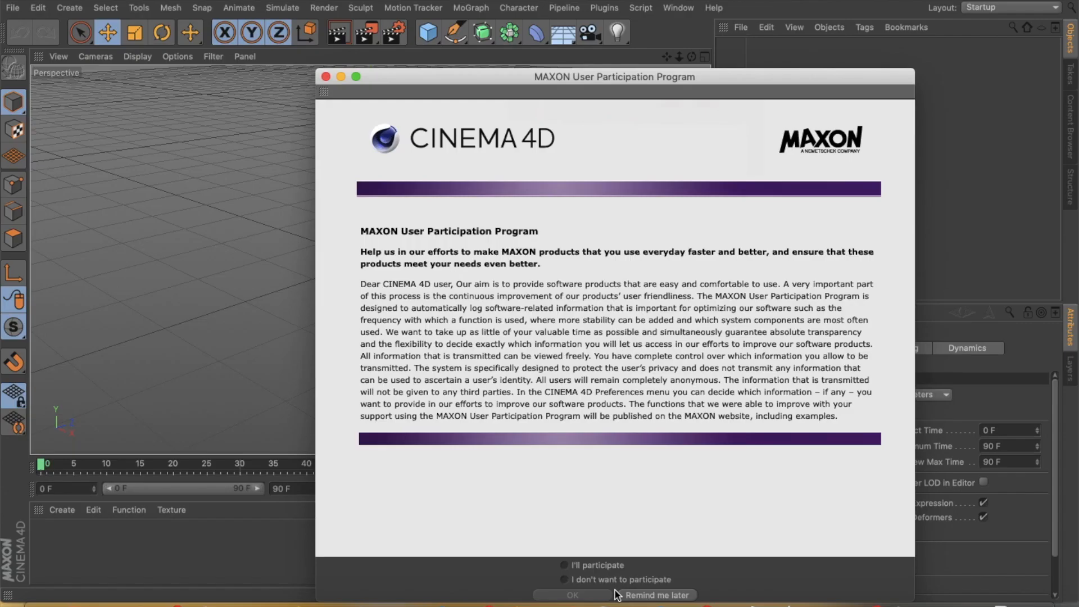
pyautogui.click(326, 76)
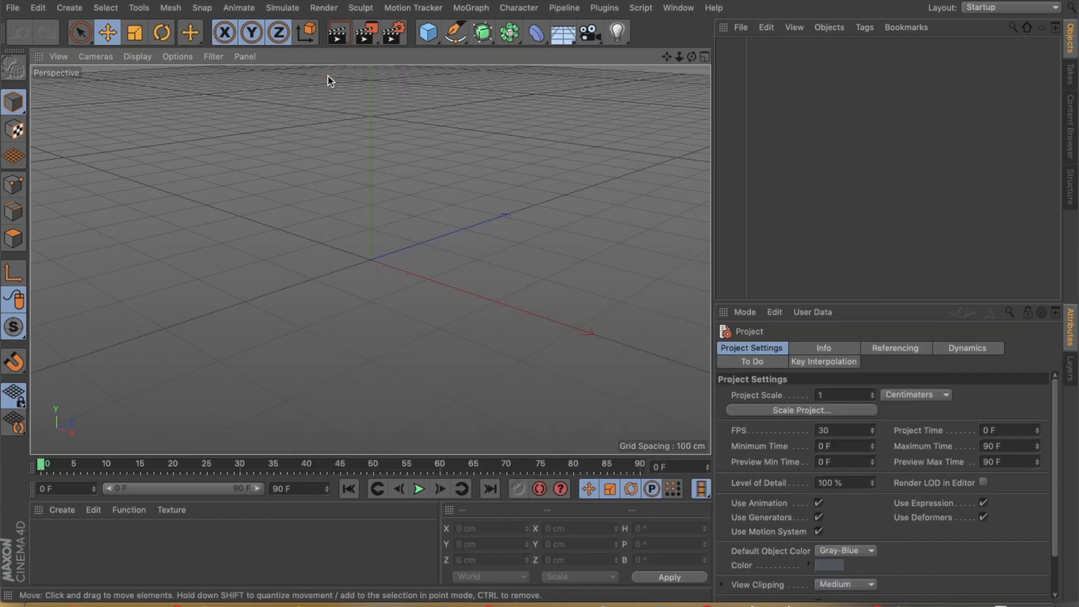
# Step: Open the scene file Tinus_Lightroom.c4d from the recent files
pyautogui.click(8, 6)
pyautogui.click(163, 46)
pyautogui.click(289, 116)
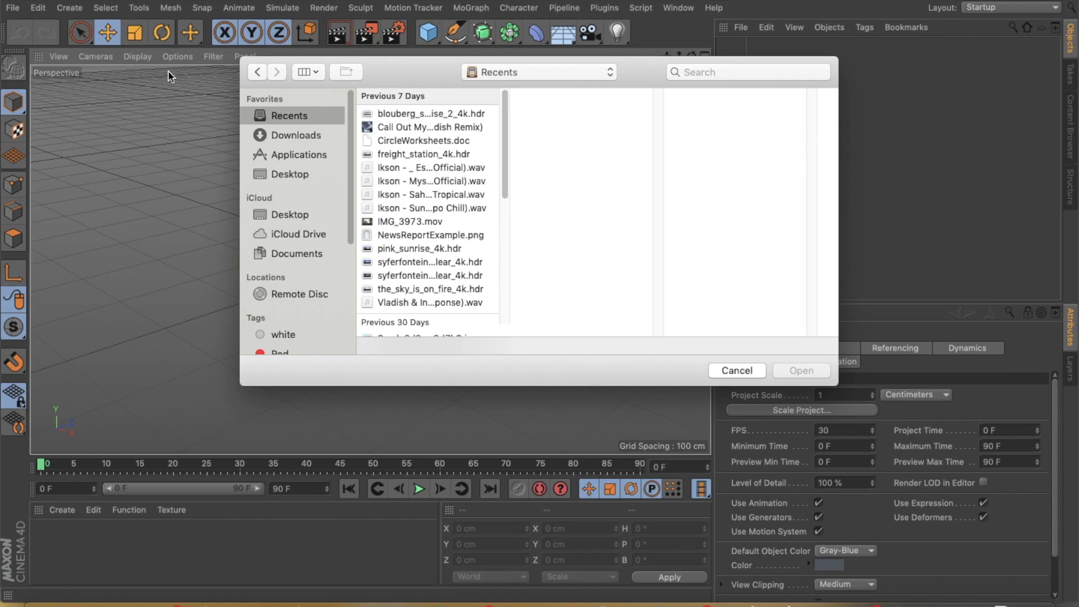
pyautogui.scroll(-5, 440, 296)
pyautogui.click(413, 262)
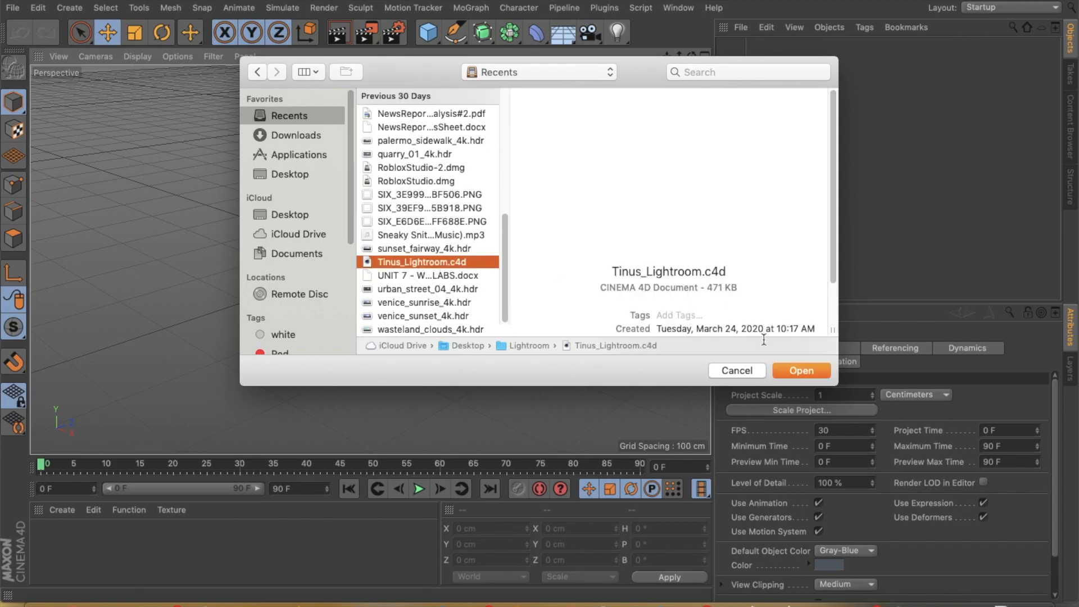
pyautogui.click(802, 370)
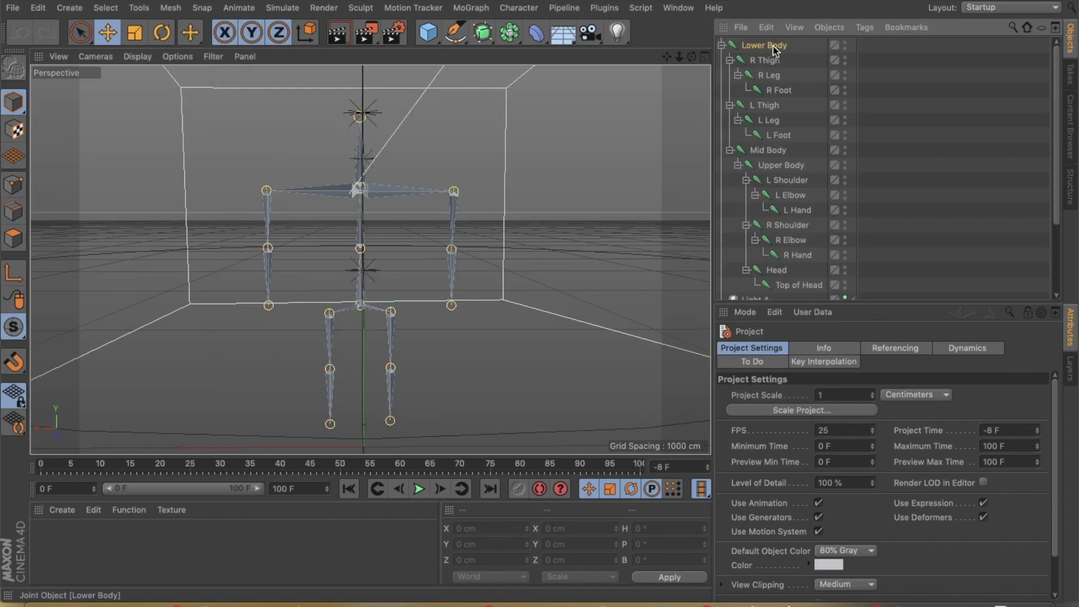
# Step: Delete the Lower Body joint hierarchy, all the lights and Null.1, keeping only Camera.1 in the scene
pyautogui.click(774, 49)
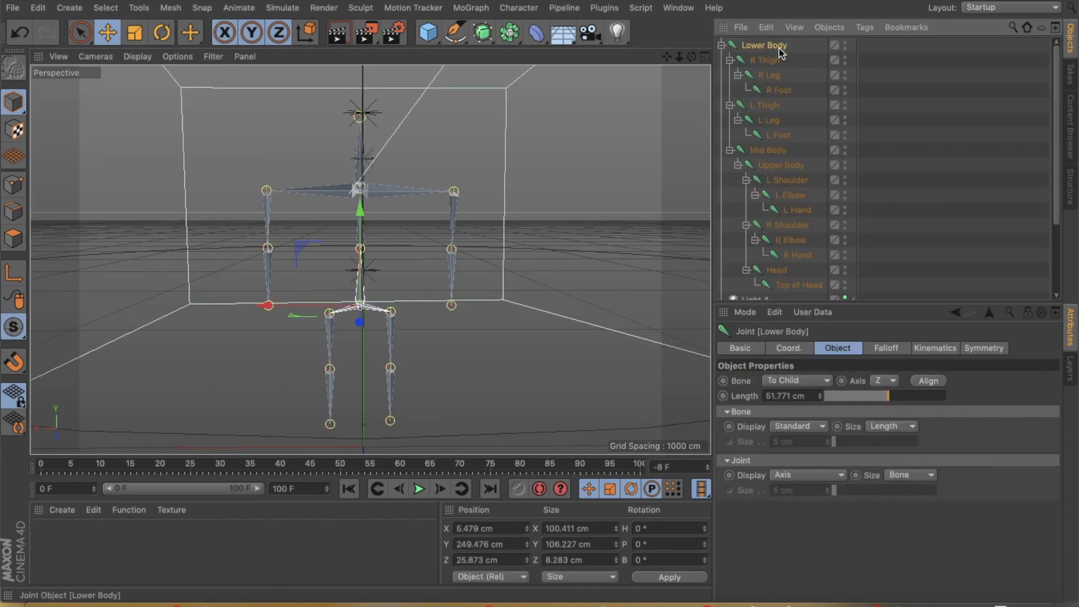
pyautogui.press('Delete')
pyautogui.moveTo(834, 123); pyautogui.dragTo(743, 47)
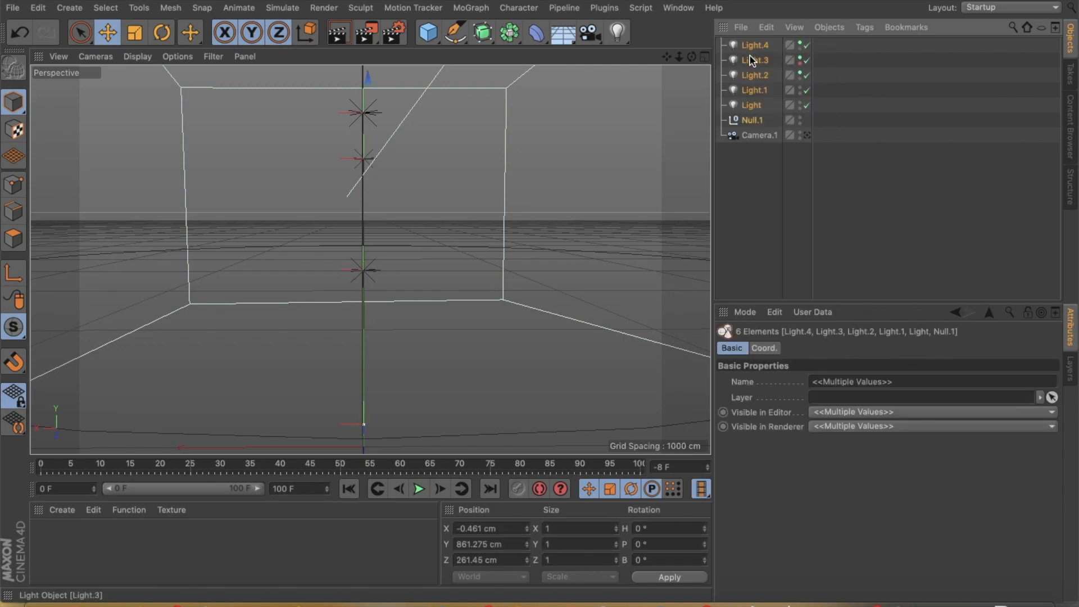
pyautogui.press('Delete')
pyautogui.click(20, 32)
pyautogui.press('Delete')
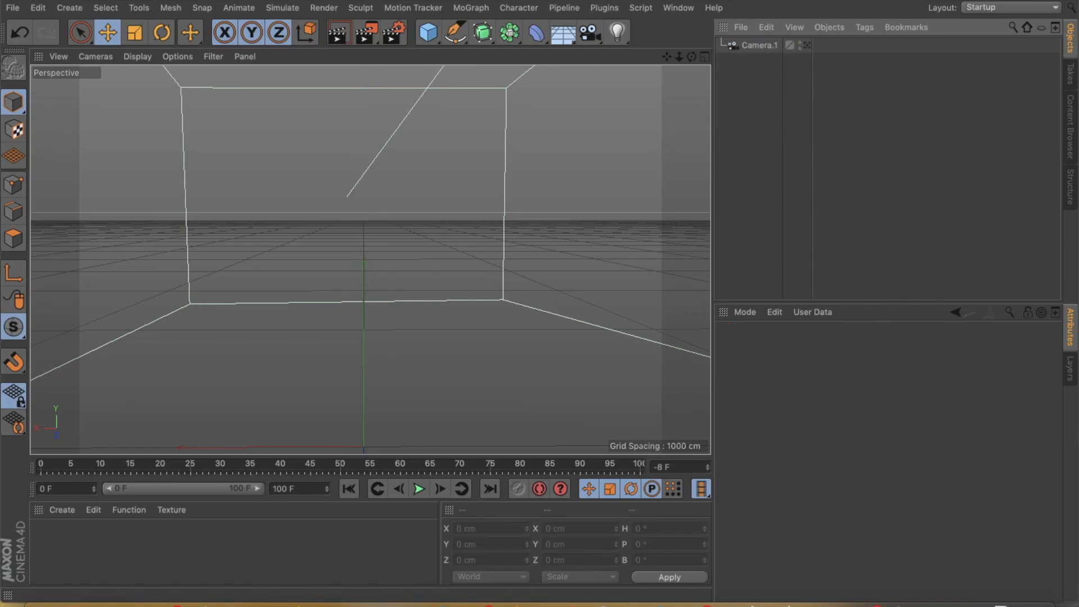
# Step: Merge Avatar|TURTORIAL.obj from the Desktop's EDITING folder into the scene, bringing up its OBJ import settings
pyautogui.click(13, 7)
pyautogui.click(45, 62)
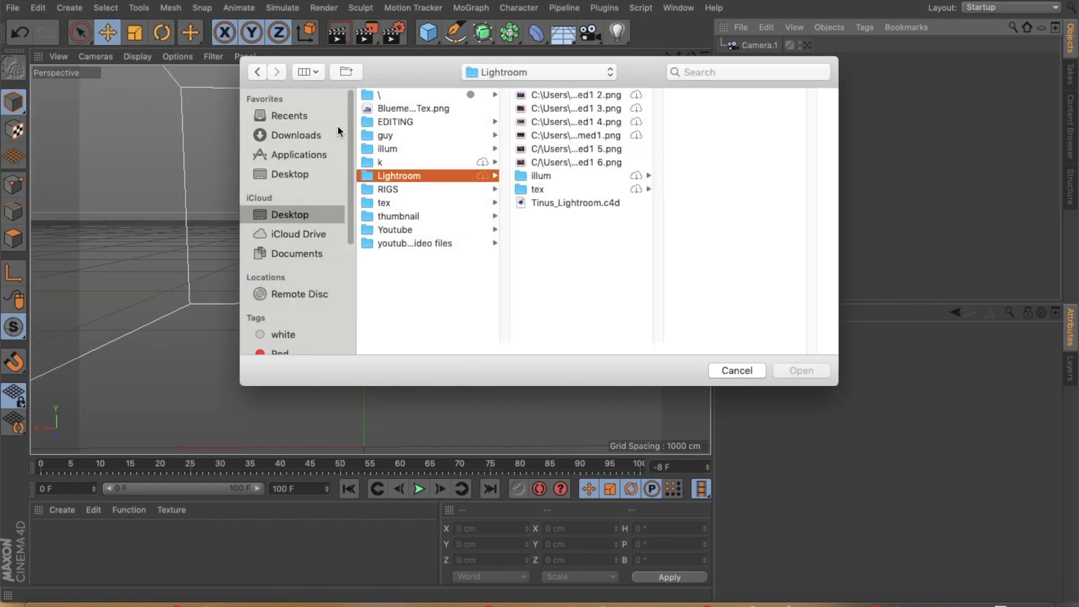
pyautogui.click(410, 122)
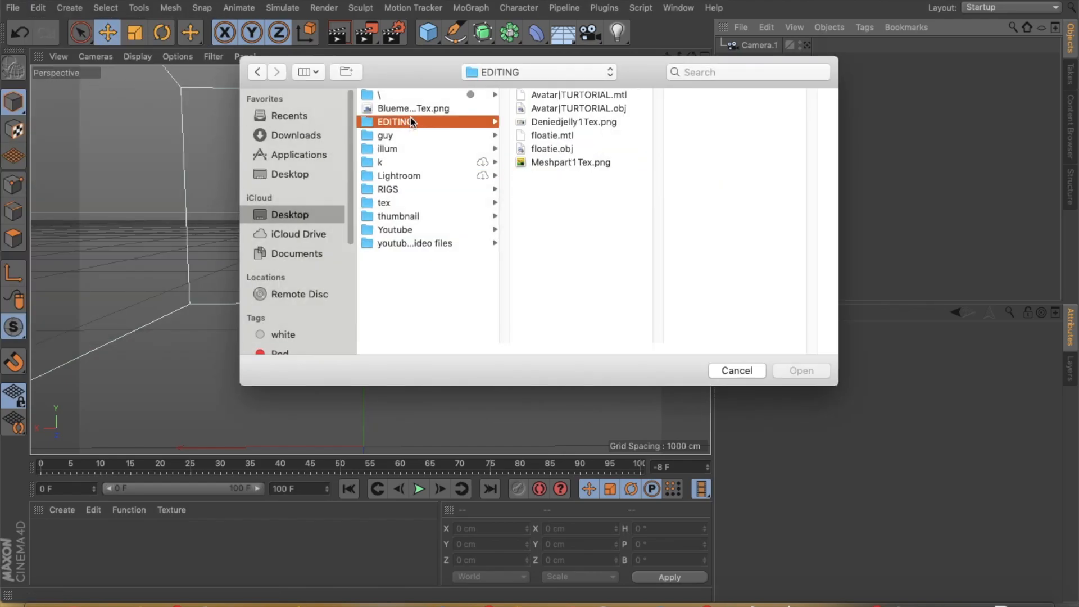
pyautogui.click(570, 108)
pyautogui.click(802, 371)
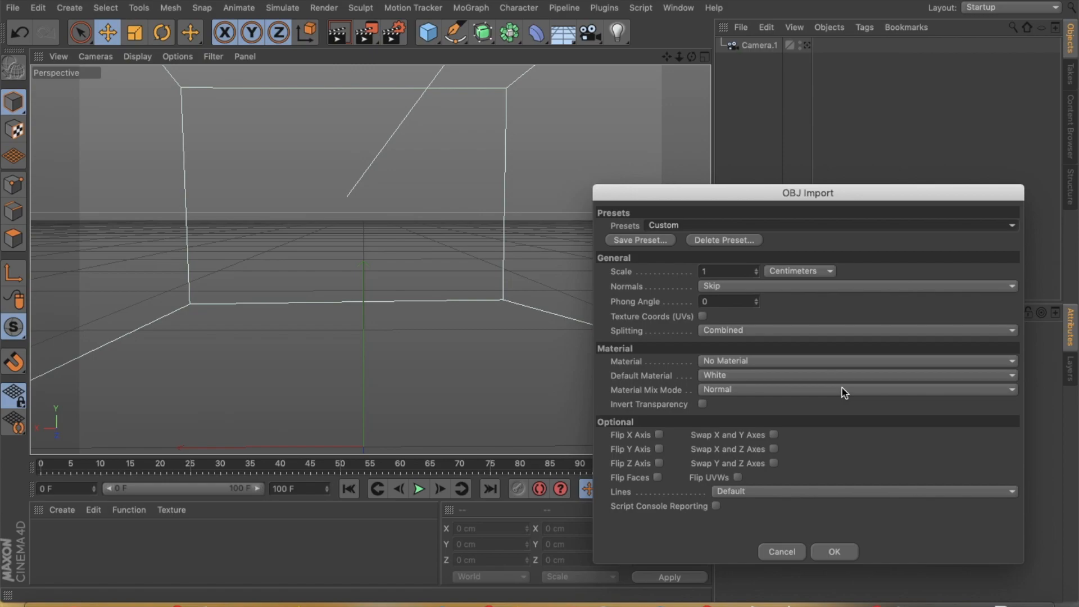
pyautogui.moveTo(704, 201); pyautogui.dragTo(282, 110)
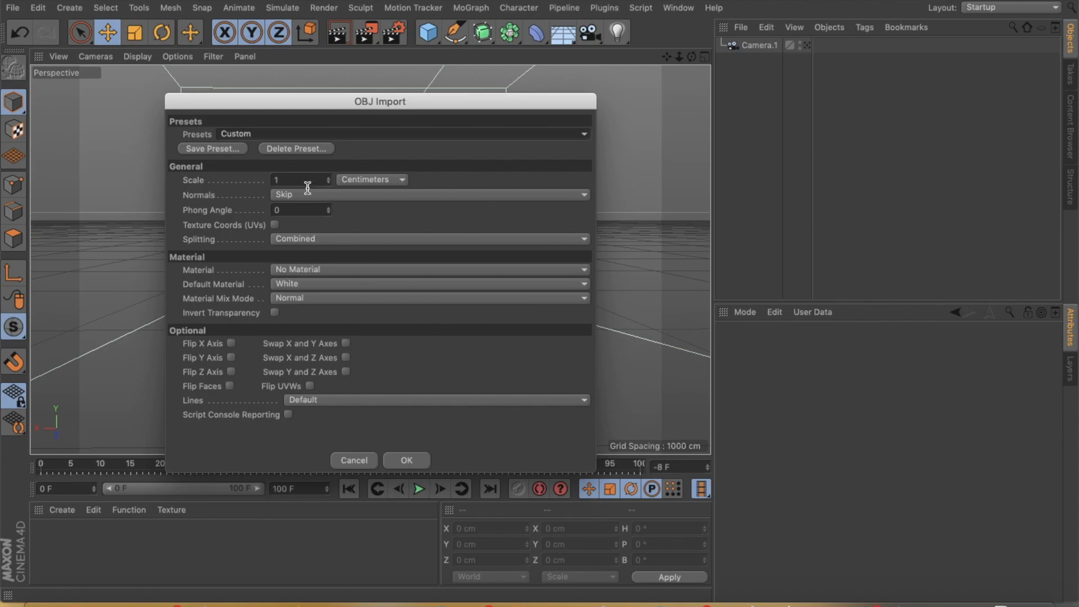
# Step: Import the avatar OBJ at scale 100 cm with Vertices normals, texture coordinates, Objects splitting, the .MTL file as material and the Z axis flipped
pyautogui.click(287, 179)
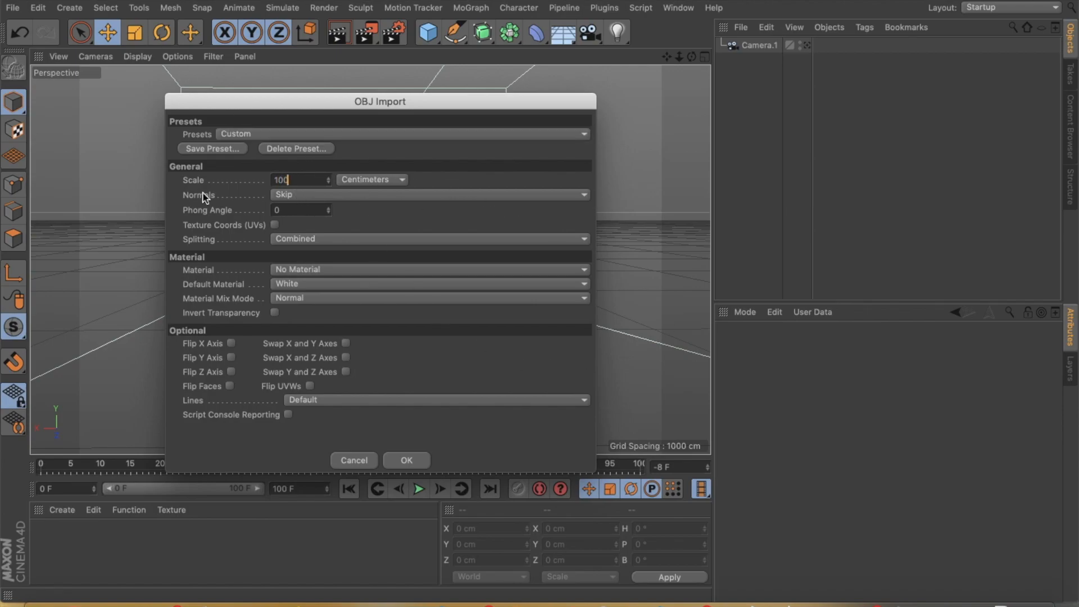
pyautogui.click(281, 195)
pyautogui.click(284, 230)
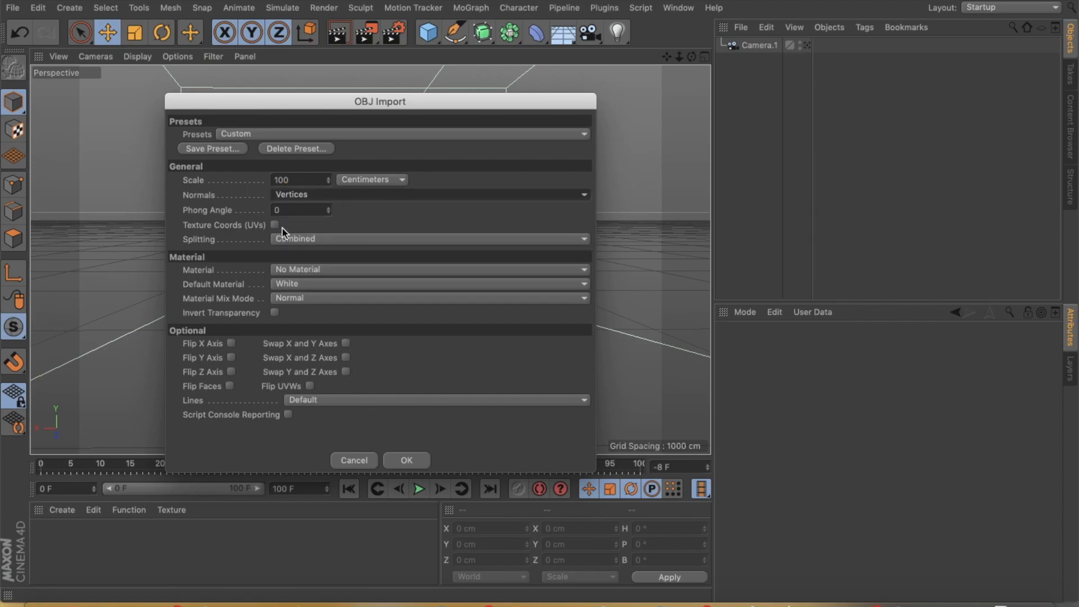
pyautogui.click(274, 225)
pyautogui.click(289, 239)
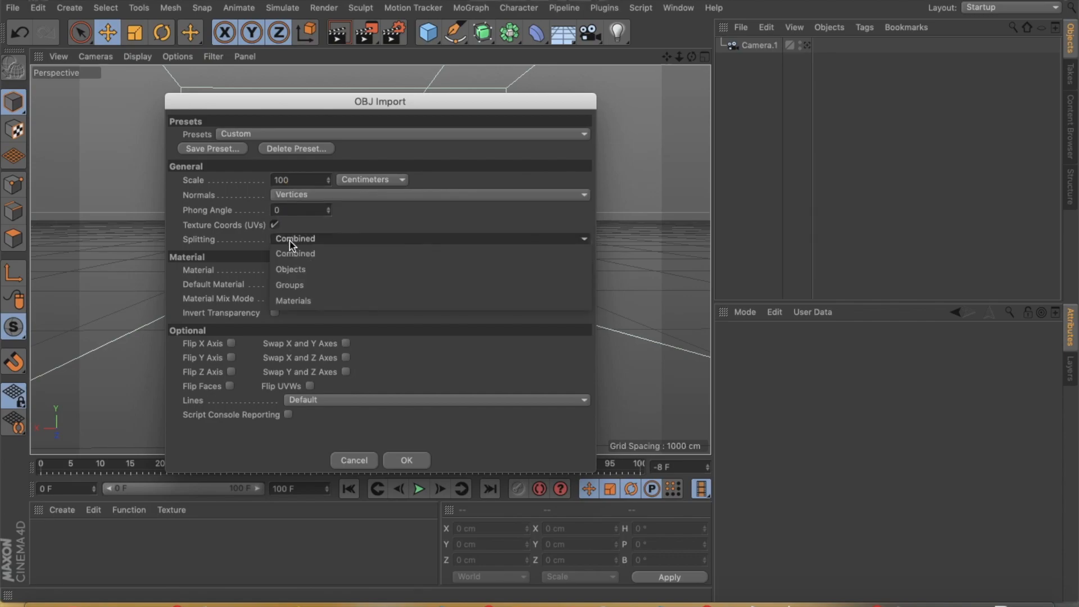
pyautogui.click(327, 269)
pyautogui.click(327, 270)
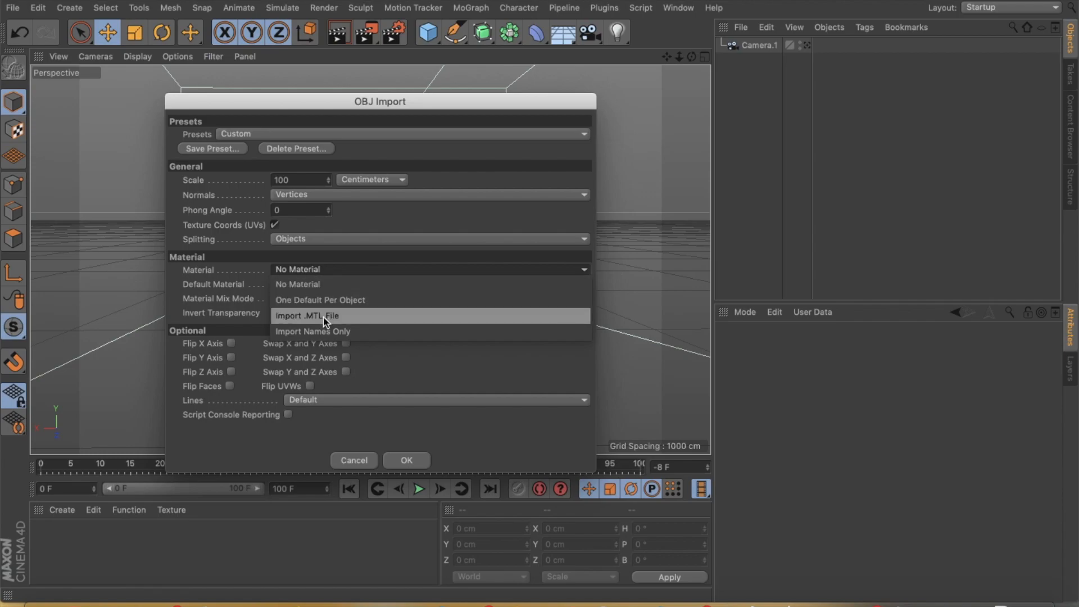
pyautogui.click(353, 315)
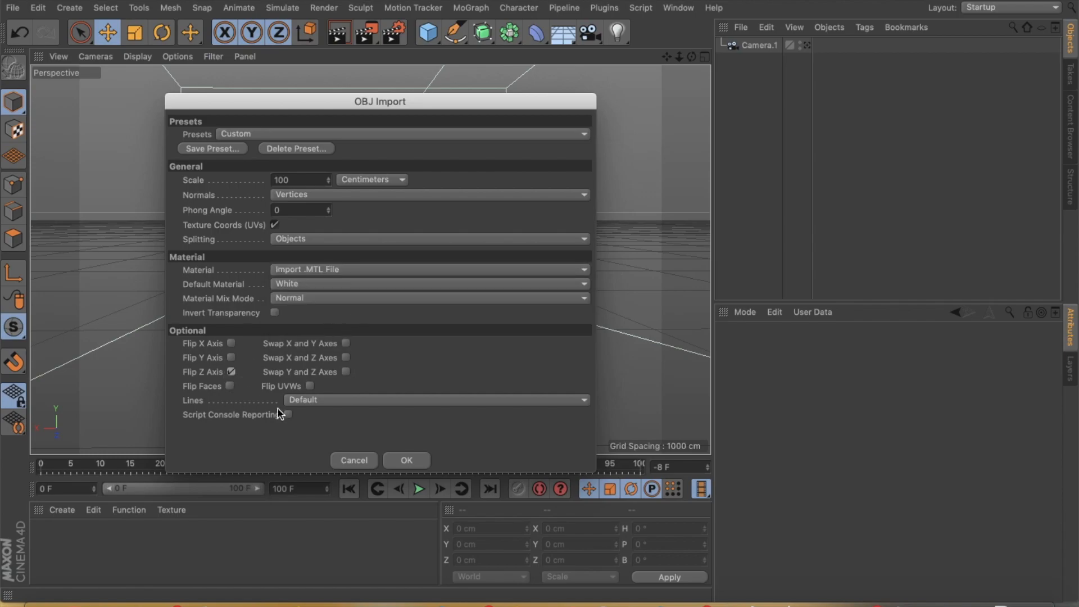
pyautogui.click(406, 460)
pyautogui.scroll(-3, 369, 323)
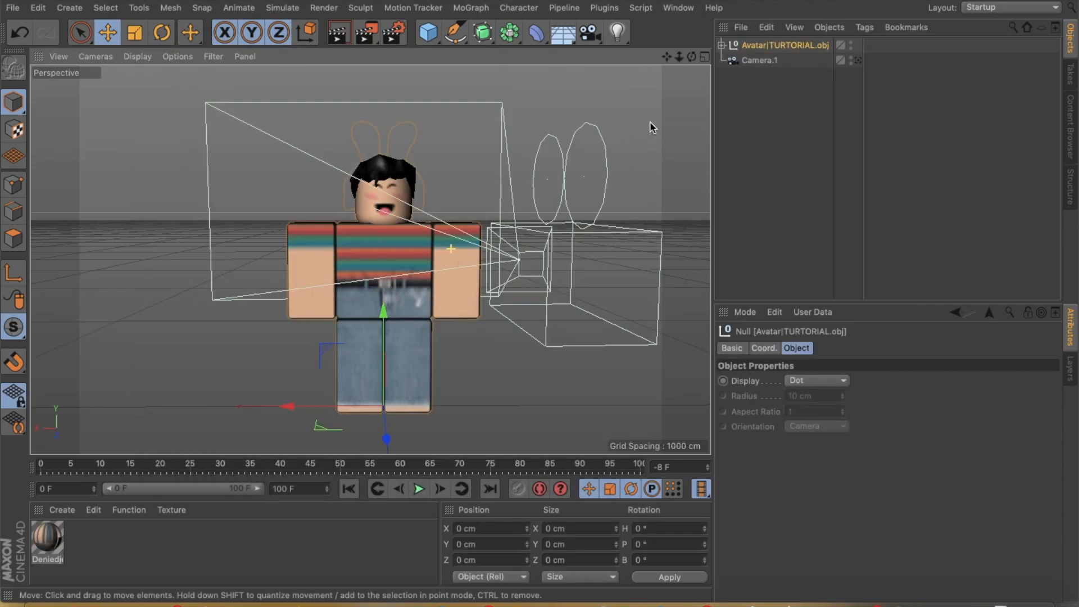
# Step: Set the Deniedjelly1Mtl material's editor texture preview size to No Scaling
pyautogui.moveTo(692, 57); pyautogui.dragTo(534, 213)
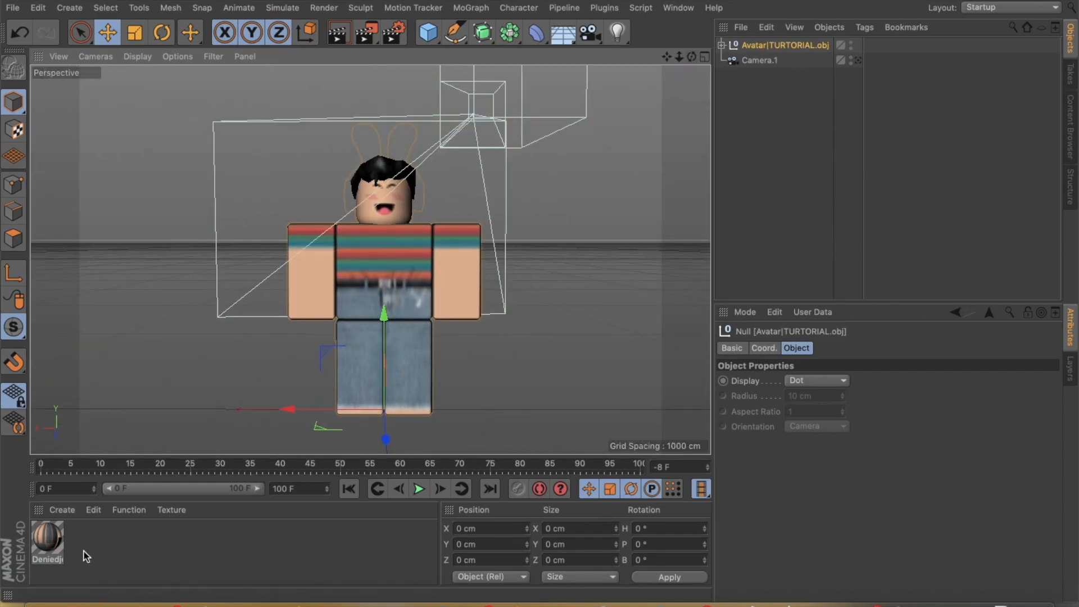
pyautogui.click(57, 551)
pyautogui.click(803, 361)
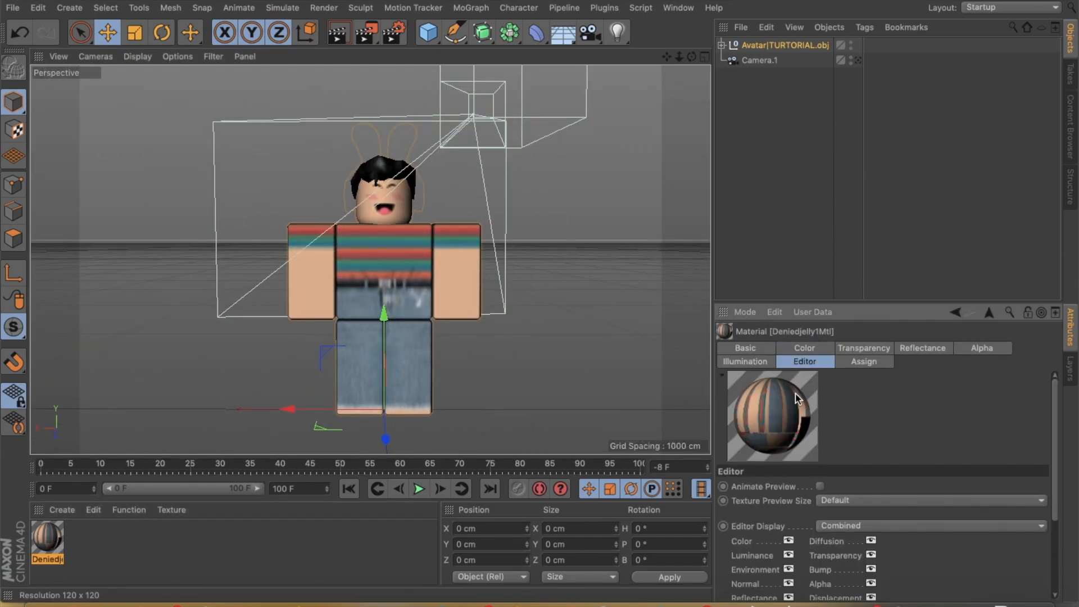
pyautogui.click(848, 503)
pyautogui.click(843, 345)
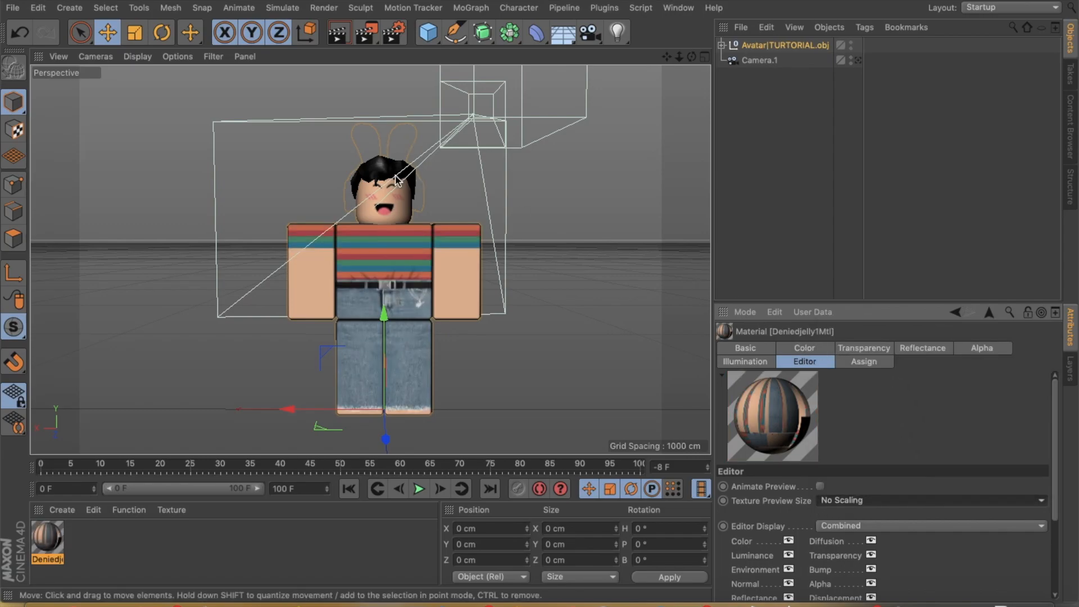
# Step: Delete the bunny-ear parts Deniedjelly2 and Deniedjelly3 from the Avatar|TURTORIAL.obj group
pyautogui.click(721, 45)
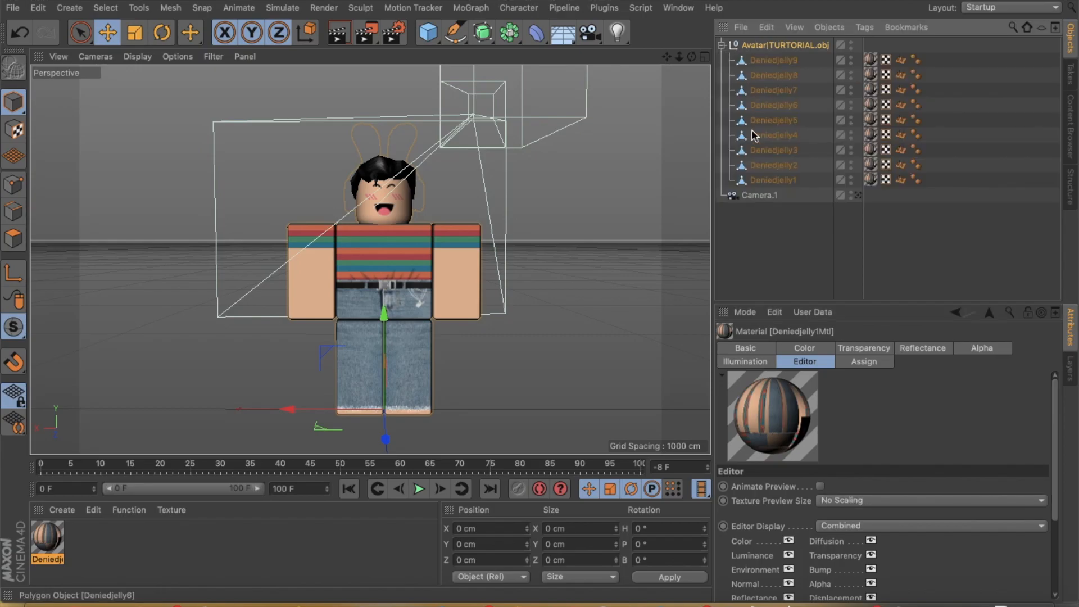
pyautogui.click(778, 181)
pyautogui.click(780, 164)
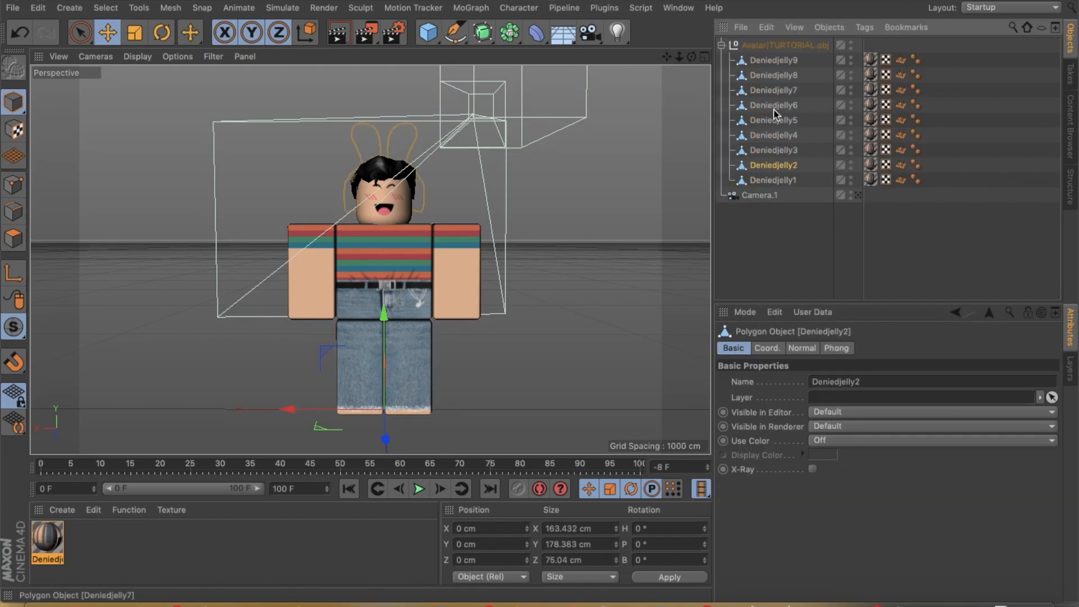
pyautogui.press('Delete')
pyautogui.click(784, 152)
pyautogui.press('Delete')
pyautogui.click(774, 136)
pyautogui.click(769, 122)
pyautogui.click(769, 108)
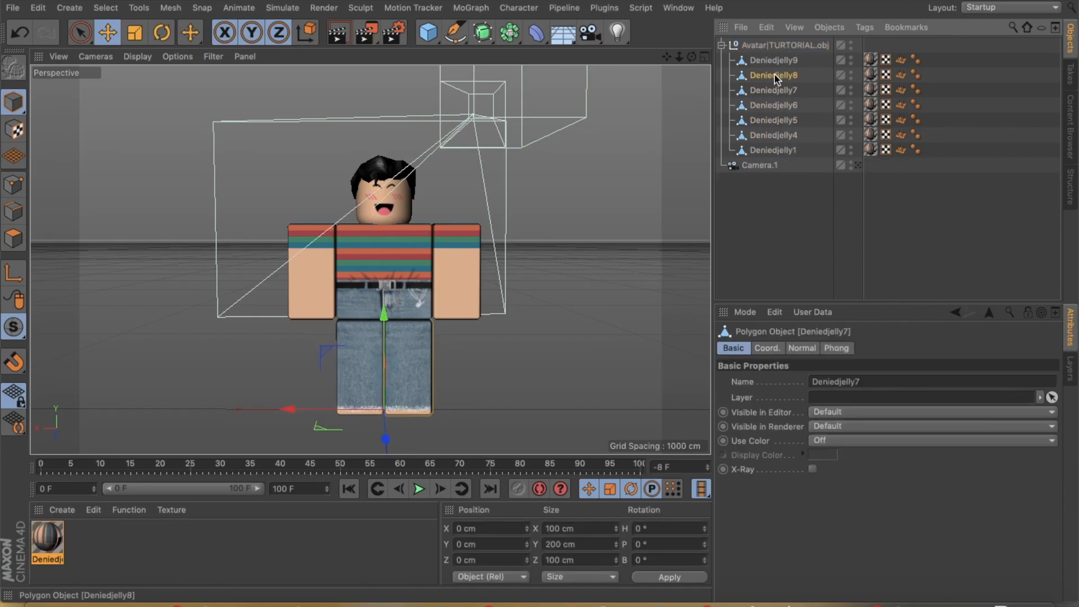
pyautogui.click(722, 45)
pyautogui.click(654, 316)
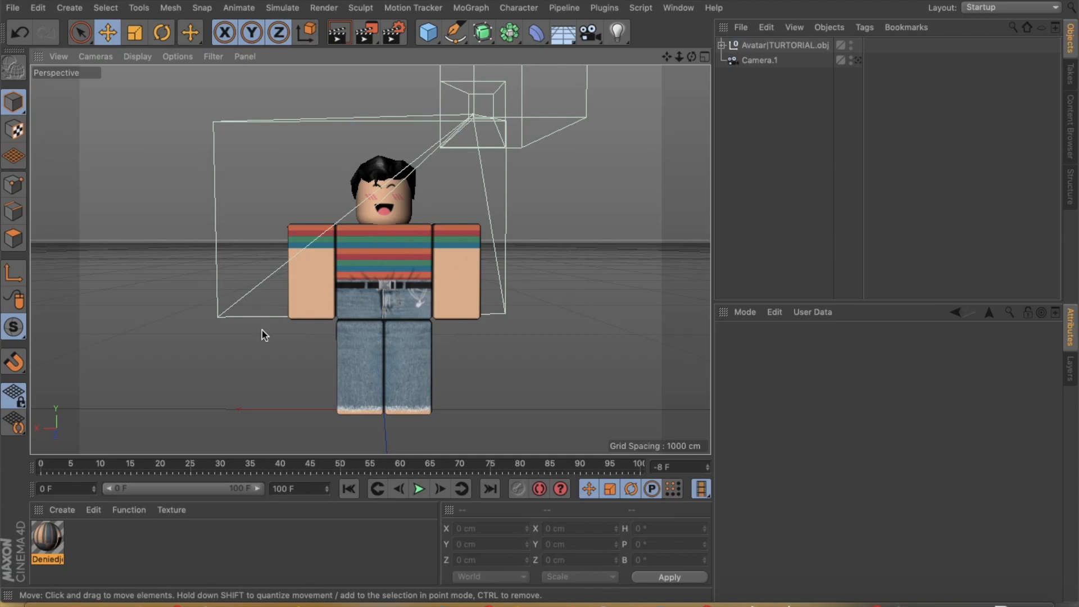
pyautogui.click(422, 362)
pyautogui.press('r')
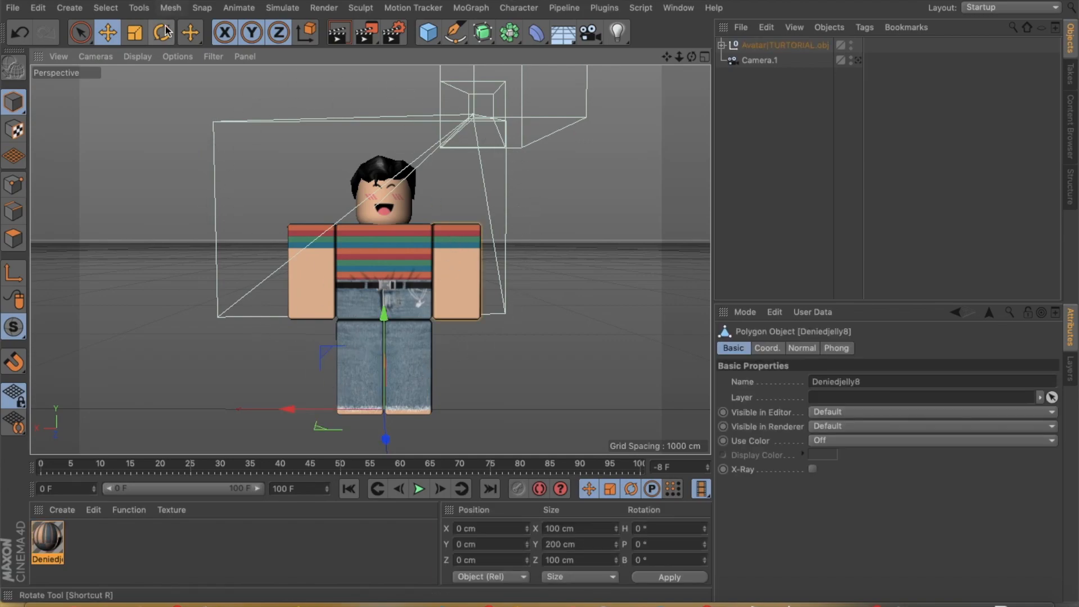
pyautogui.moveTo(347, 361); pyautogui.dragTo(344, 338)
pyautogui.click(18, 40)
pyautogui.click(617, 408)
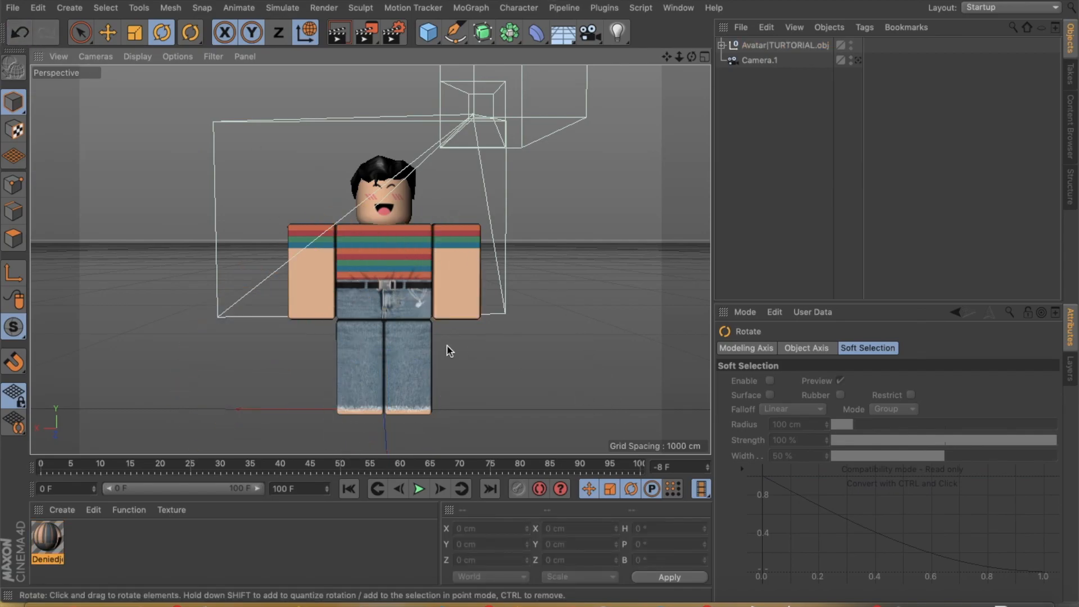
# Step: Delete the imported avatar's legs, torso, arms and head, keeping only the hair
pyautogui.click(412, 366)
pyautogui.press('Delete')
pyautogui.click(364, 337)
pyautogui.press('Delete')
pyautogui.click(363, 269)
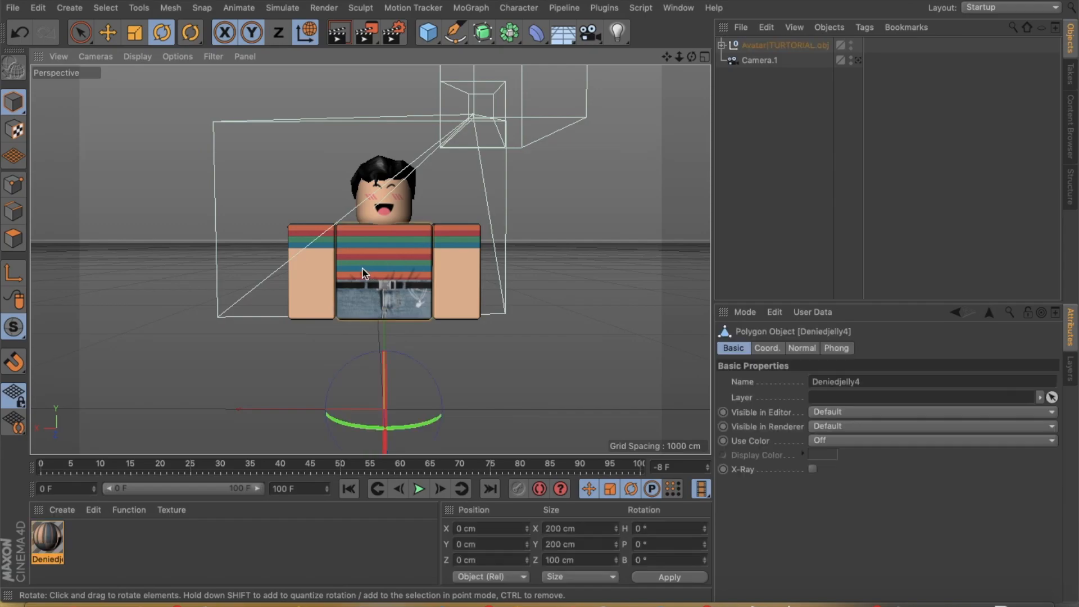
pyautogui.press('Delete')
pyautogui.click(316, 263)
pyautogui.press('Delete')
pyautogui.click(453, 251)
pyautogui.press('Delete')
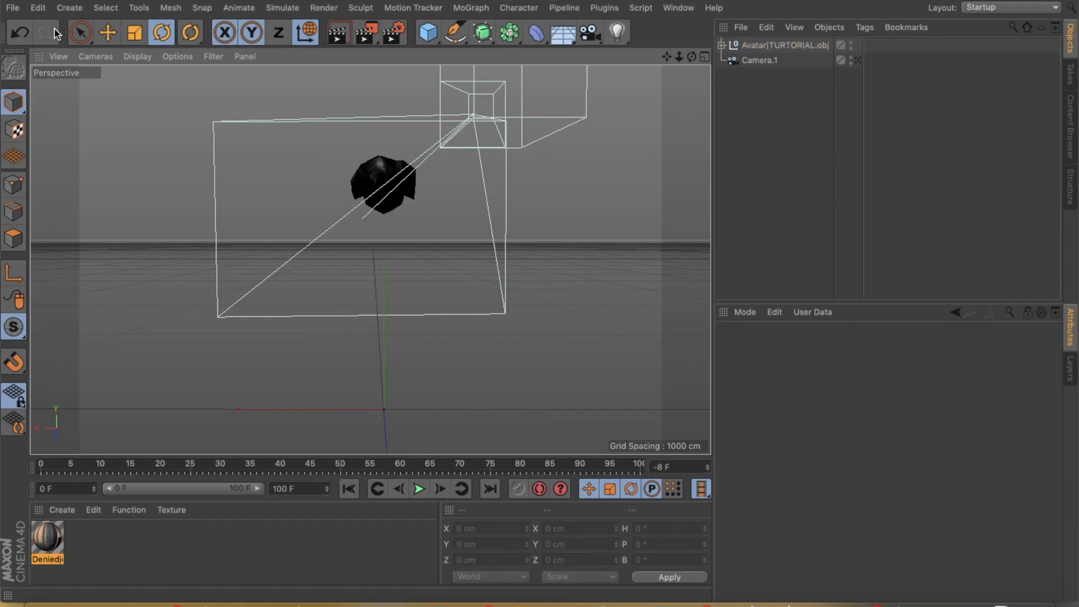
# Step: Open the preset library 3.0 man rig by alphae.lib4d from folder 3 and load 3.0 Man Rig into the scene
pyautogui.click(18, 10)
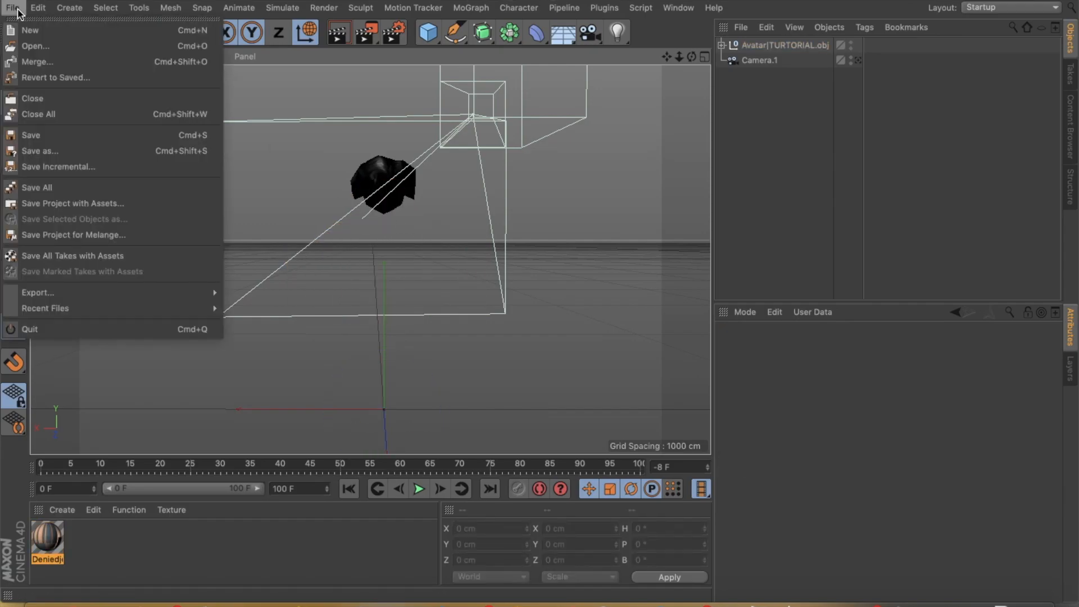
pyautogui.click(46, 48)
pyautogui.click(299, 215)
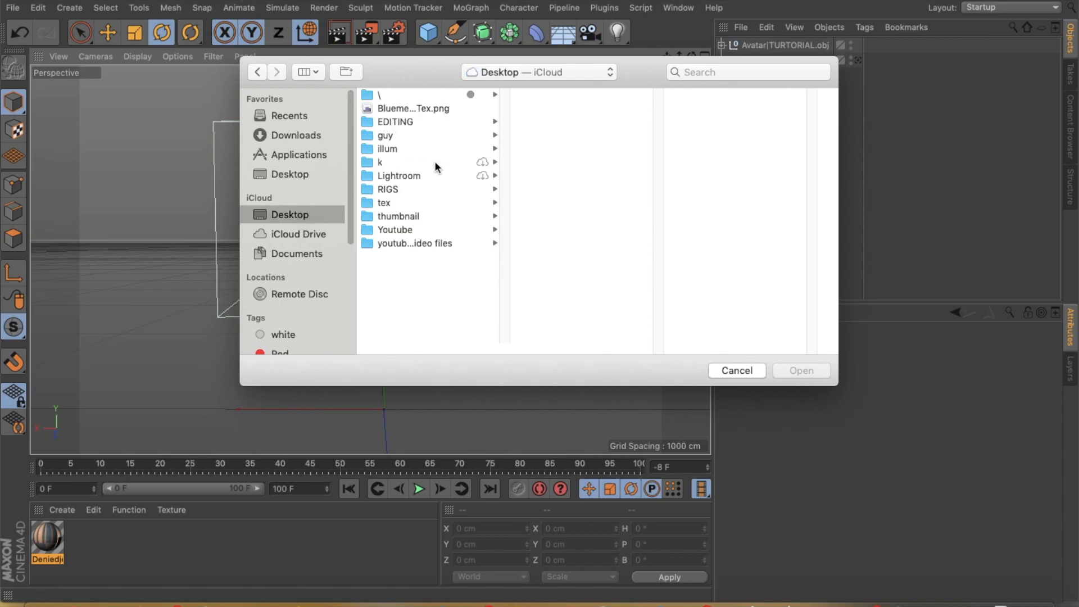
pyautogui.click(403, 189)
pyautogui.click(539, 95)
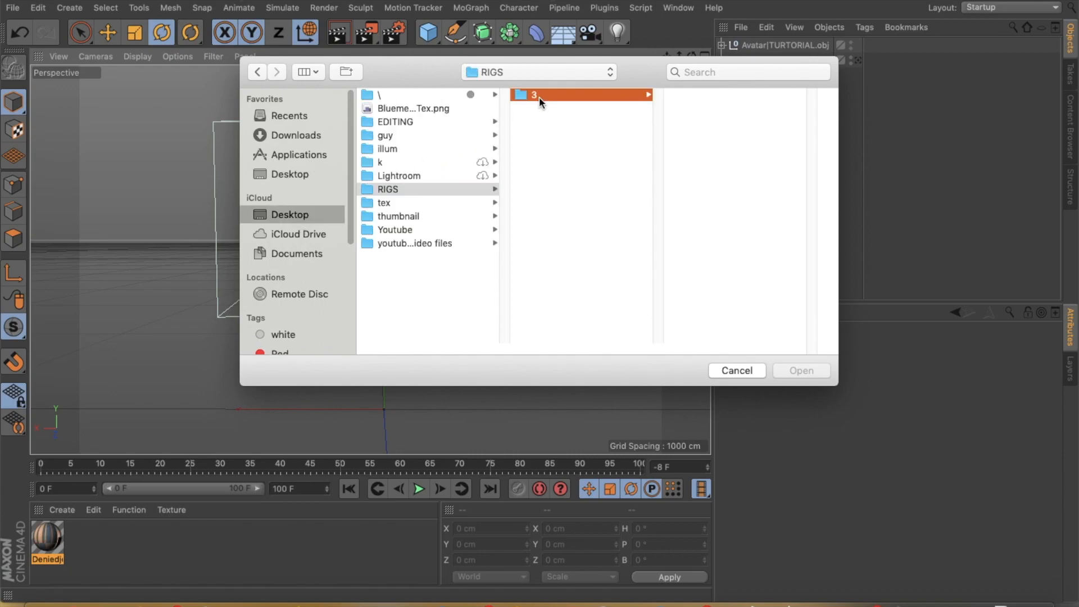
pyautogui.click(380, 163)
pyautogui.click(569, 95)
pyautogui.click(725, 96)
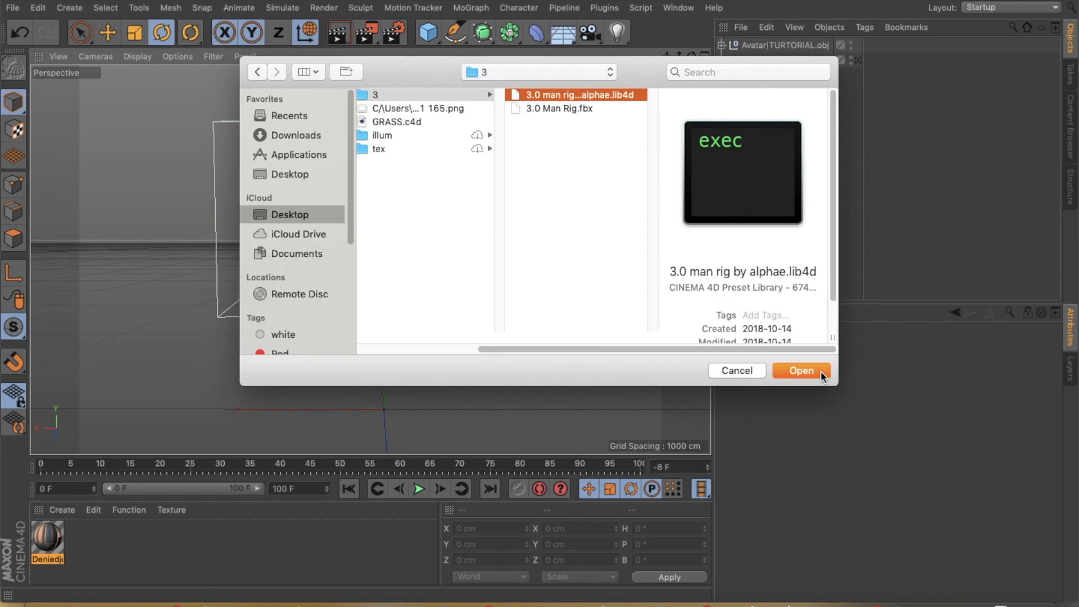
pyautogui.click(802, 372)
pyautogui.doubleClick(458, 332)
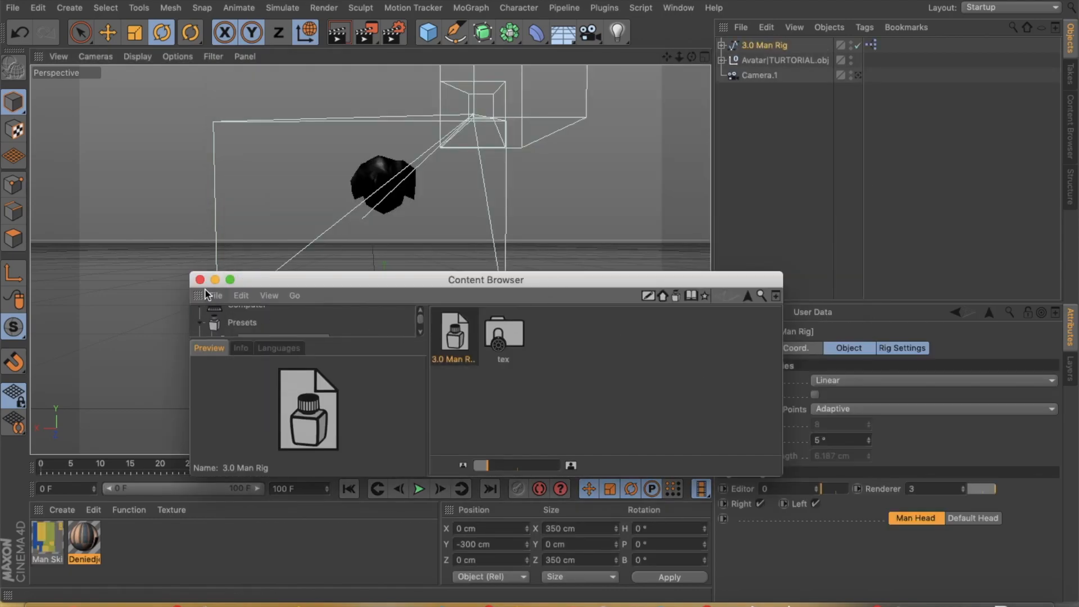
pyautogui.click(199, 280)
# Step: Raise the 3.0 Man Rig to about Y 10 cm under the hair and turn its heading to about 179.5° to face forward
pyautogui.scroll(-3, 384, 447)
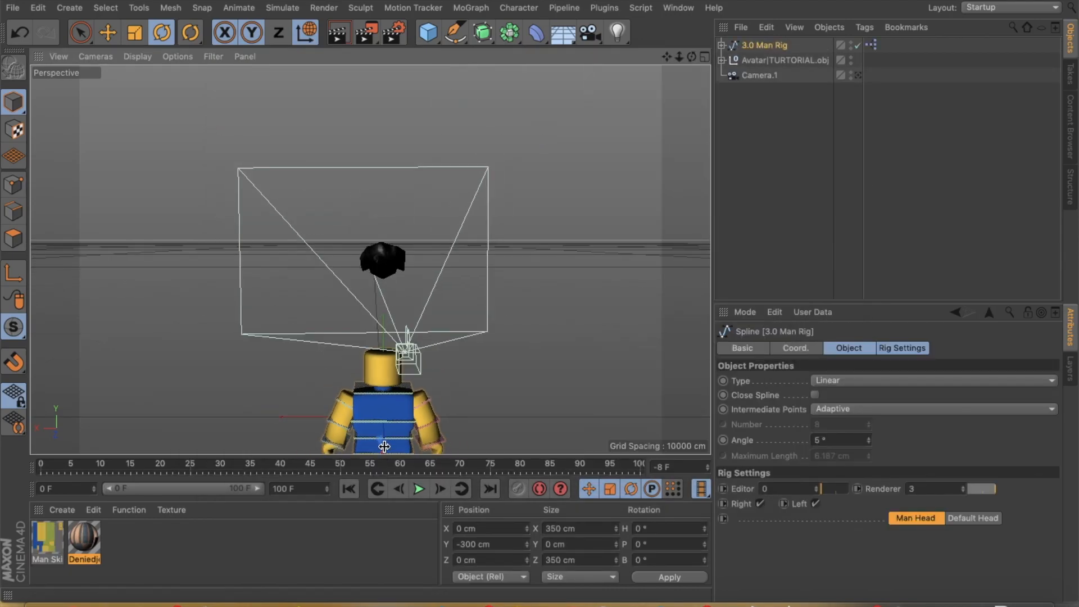
pyautogui.keyDown('alt'); pyautogui.moveTo(383, 447); pyautogui.dragTo(396, 398, button='middle'); pyautogui.keyUp('alt')
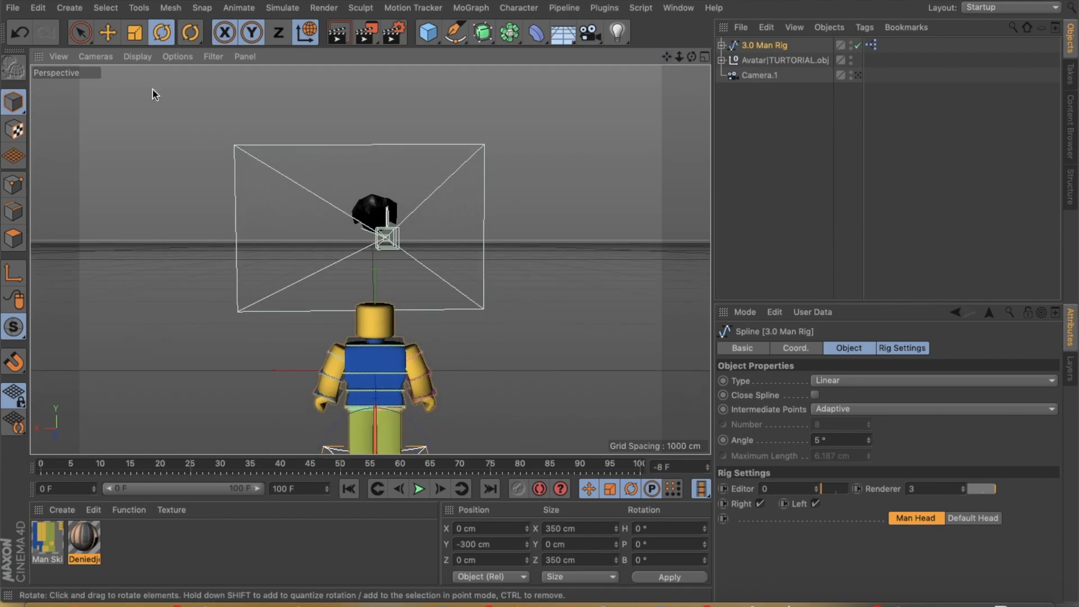
pyautogui.click(108, 33)
pyautogui.moveTo(383, 383); pyautogui.dragTo(380, 296)
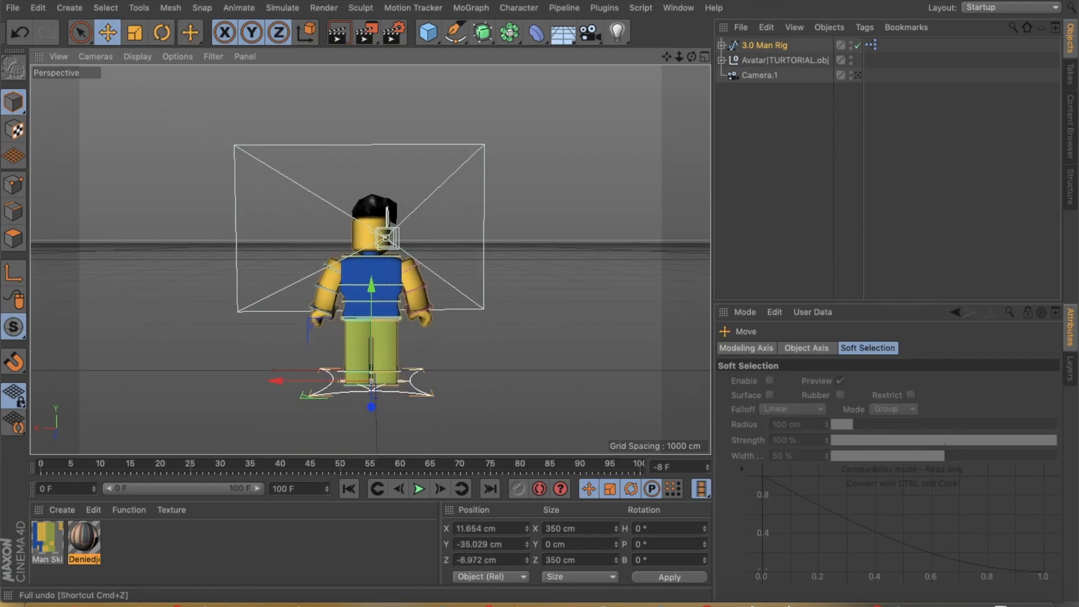
pyautogui.click(20, 32)
pyautogui.moveTo(384, 394); pyautogui.dragTo(385, 292)
pyautogui.scroll(5, 385, 292)
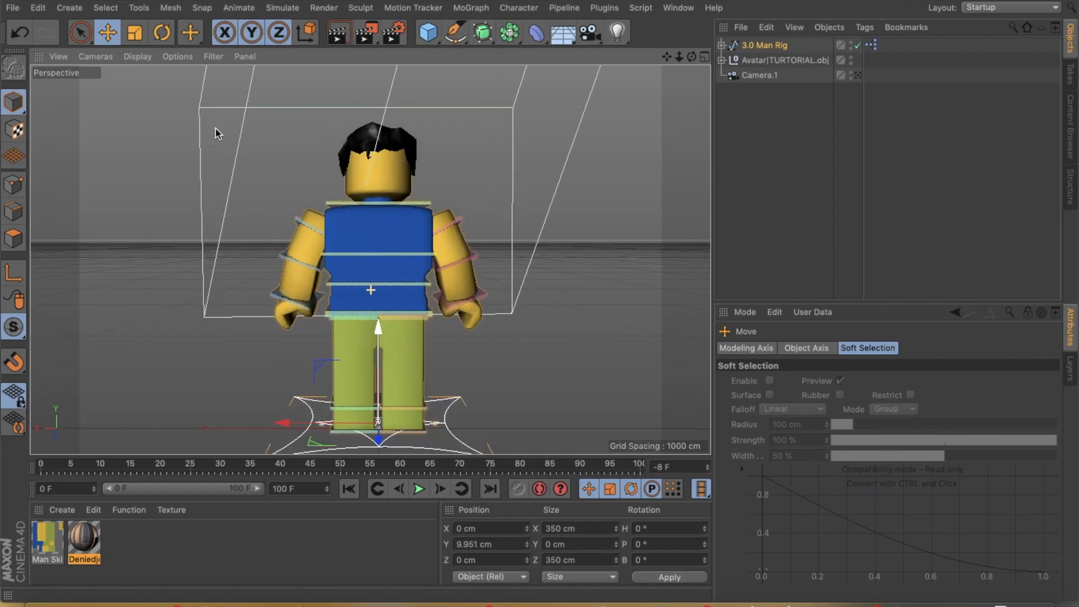
pyautogui.click(162, 33)
pyautogui.moveTo(332, 439); pyautogui.dragTo(650, 357)
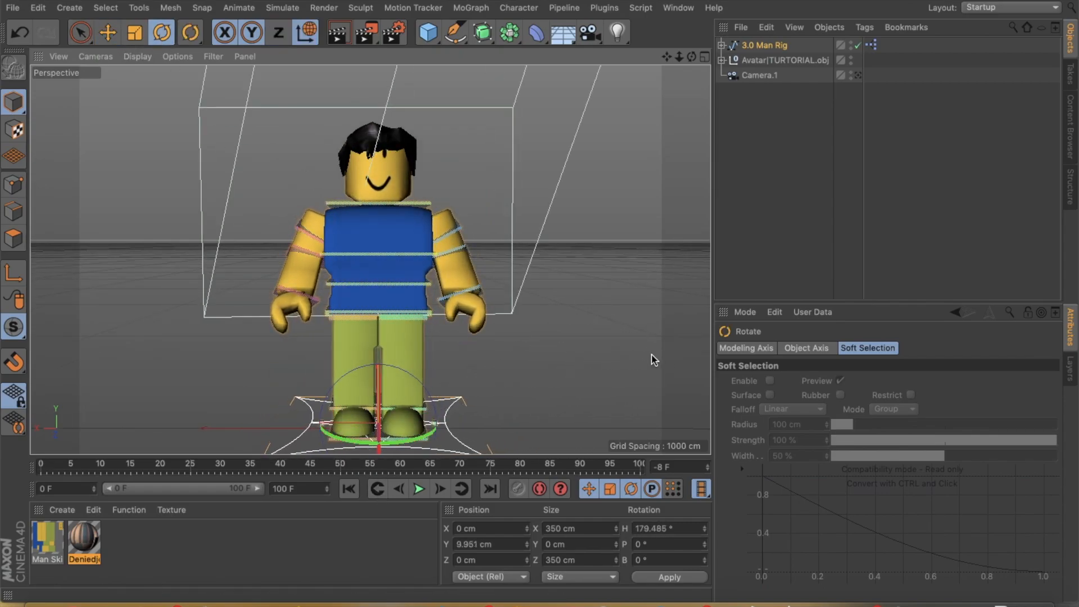
# Step: Load Deniedjelly1Tex.png from the Desktop's EDITING folder as the Man Skin material's color texture
pyautogui.click(47, 539)
pyautogui.click(804, 349)
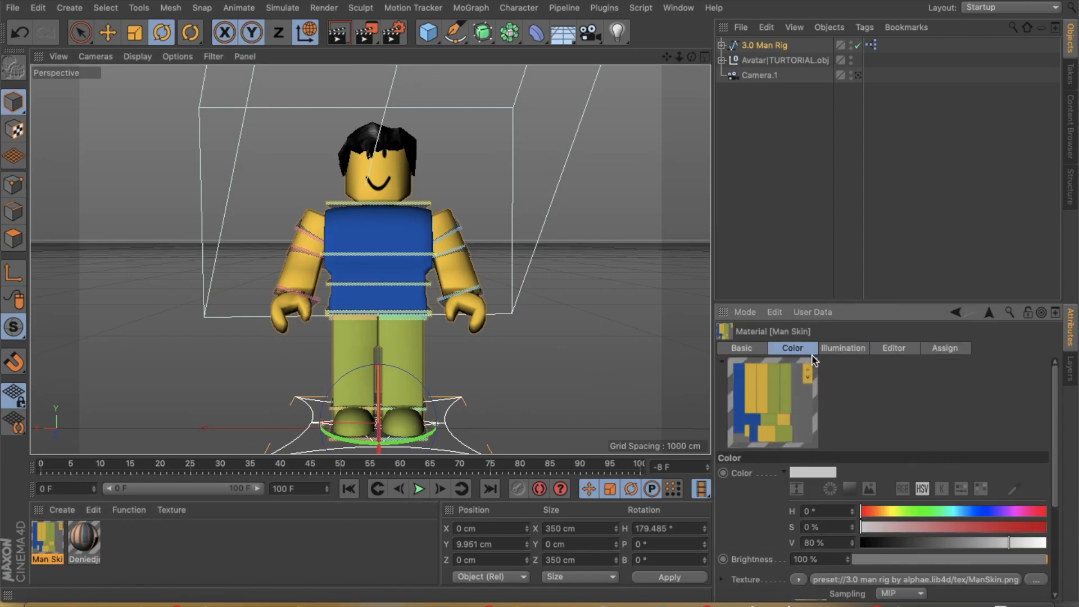
pyautogui.click(1037, 581)
pyautogui.click(298, 216)
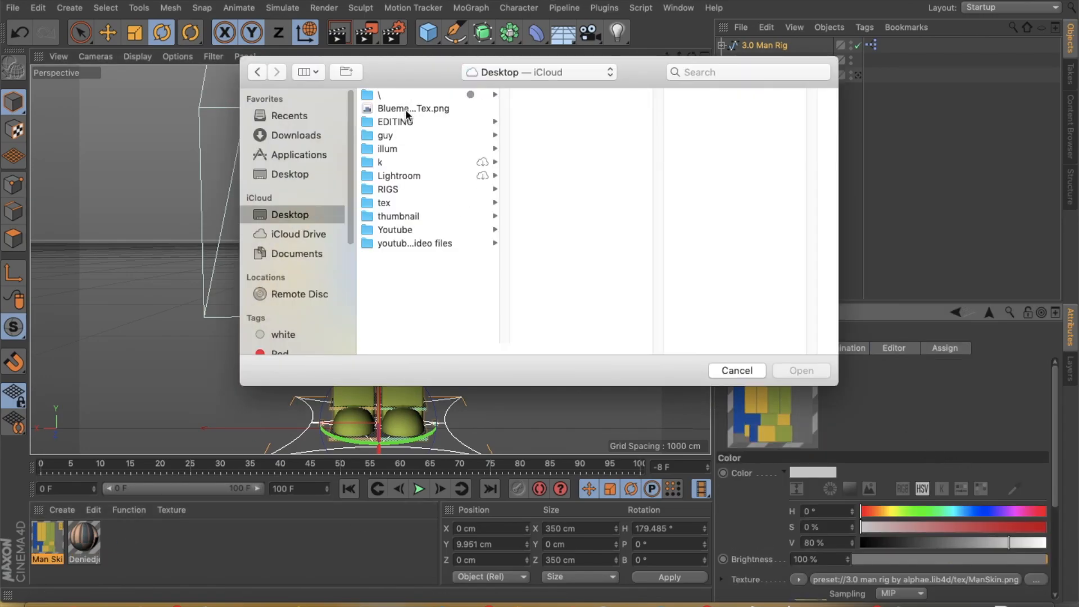
pyautogui.click(404, 122)
pyautogui.click(568, 121)
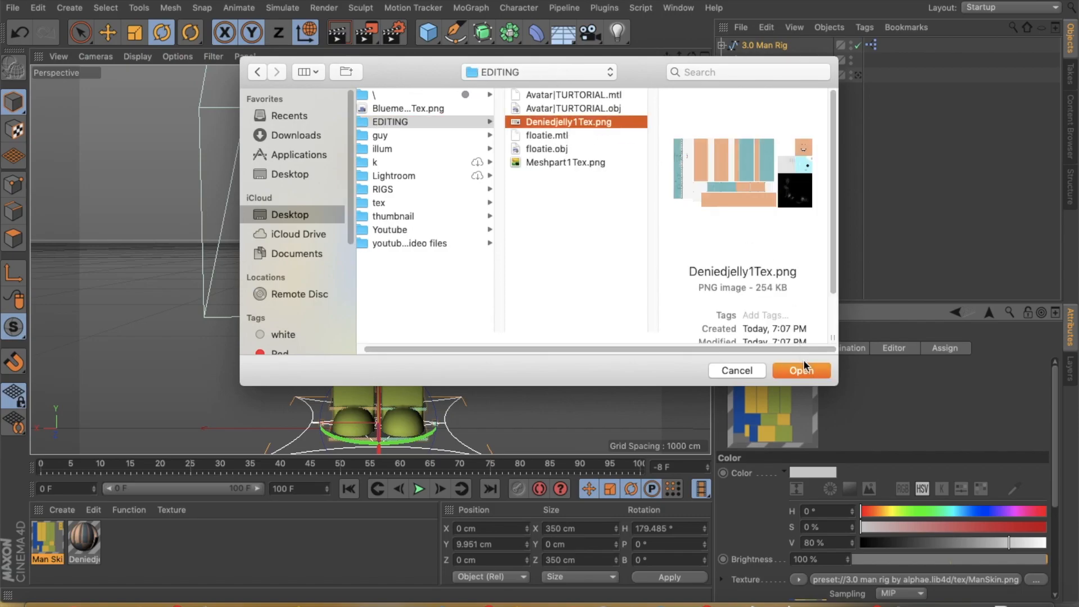
pyautogui.click(801, 371)
pyautogui.click(654, 201)
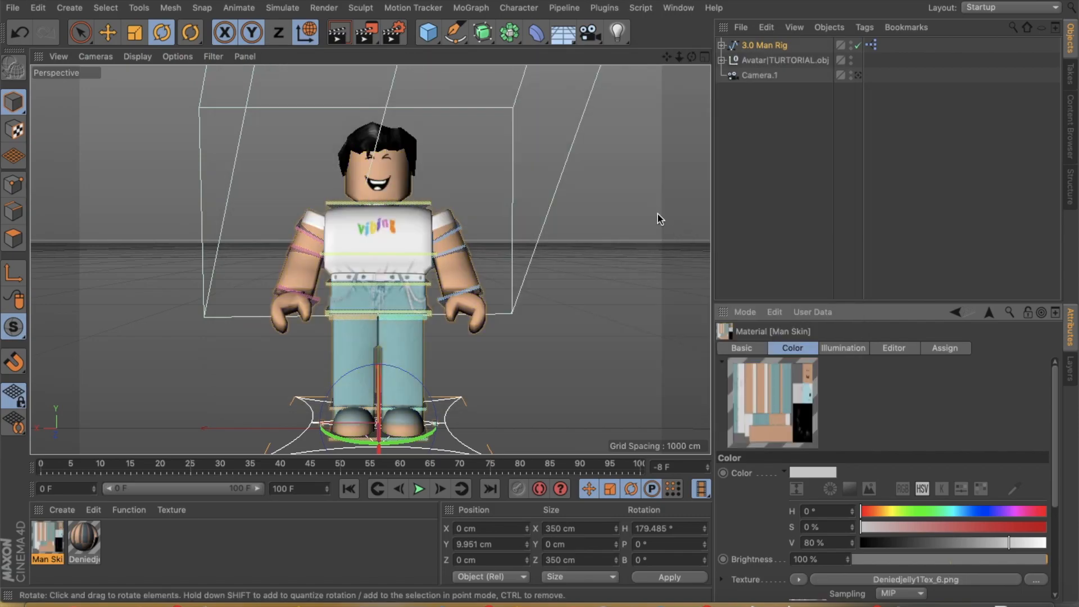
pyautogui.click(456, 174)
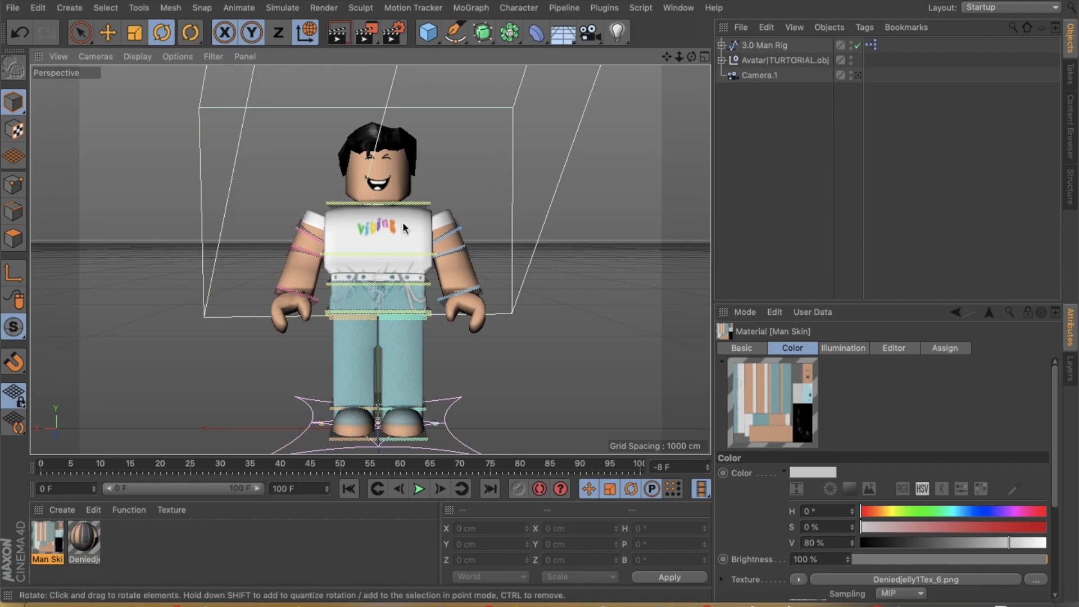
# Step: Rotate the rig's arm controllers to raise both arms out to the sides at shoulder height
pyautogui.click(308, 227)
pyautogui.moveTo(356, 184); pyautogui.dragTo(303, 233)
pyautogui.click(470, 247)
pyautogui.click(299, 232)
pyautogui.keyDown('shift'); pyautogui.click(256, 242); pyautogui.keyUp('shift')
pyautogui.press('e')
pyautogui.click(460, 218)
pyautogui.keyDown('shift'); pyautogui.click(500, 233); pyautogui.keyUp('shift')
pyautogui.press('r')
pyautogui.moveTo(577, 241); pyautogui.dragTo(432, 226)
pyautogui.click(105, 39)
pyautogui.click(426, 288)
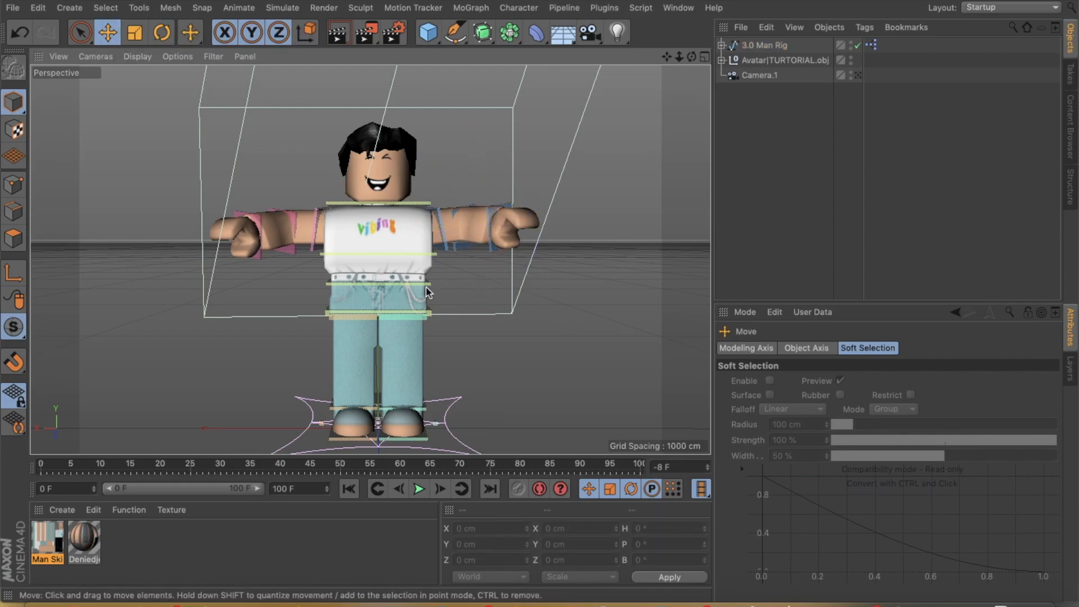
pyautogui.click(413, 321)
pyautogui.click(503, 337)
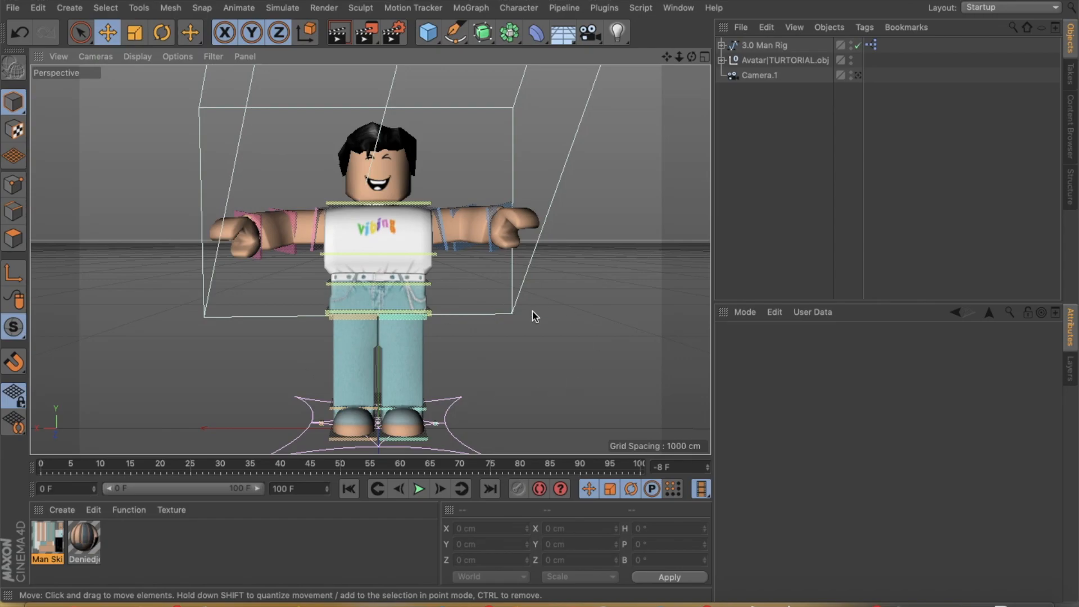
# Step: Merge floatie.obj from the EDITING folder into the scene at scale 100 cm with the .MTL material and the Z axis flipped
pyautogui.click(13, 7)
pyautogui.click(56, 63)
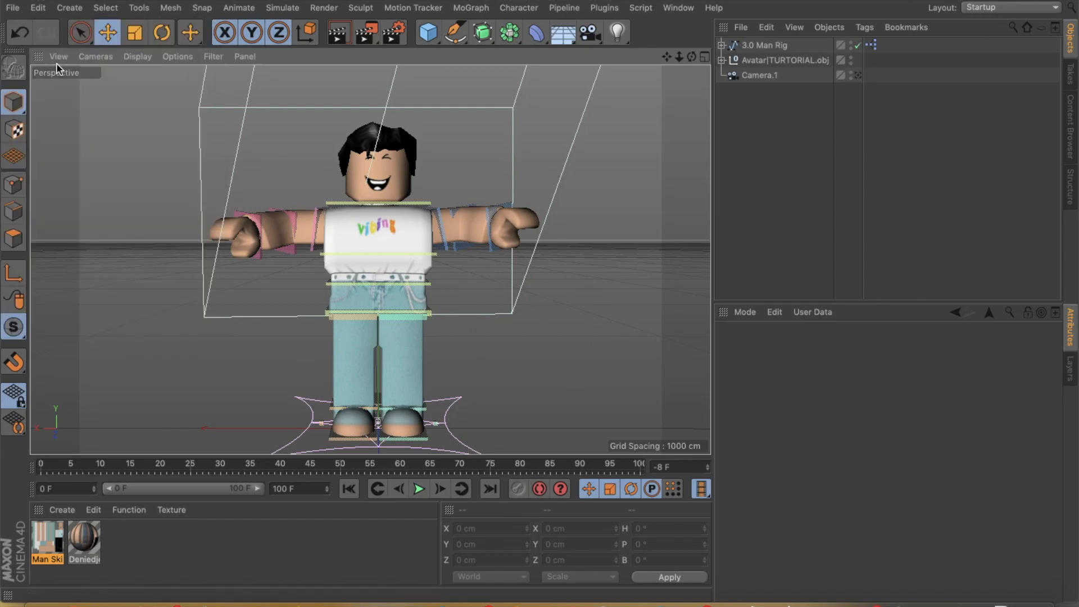
pyautogui.click(415, 121)
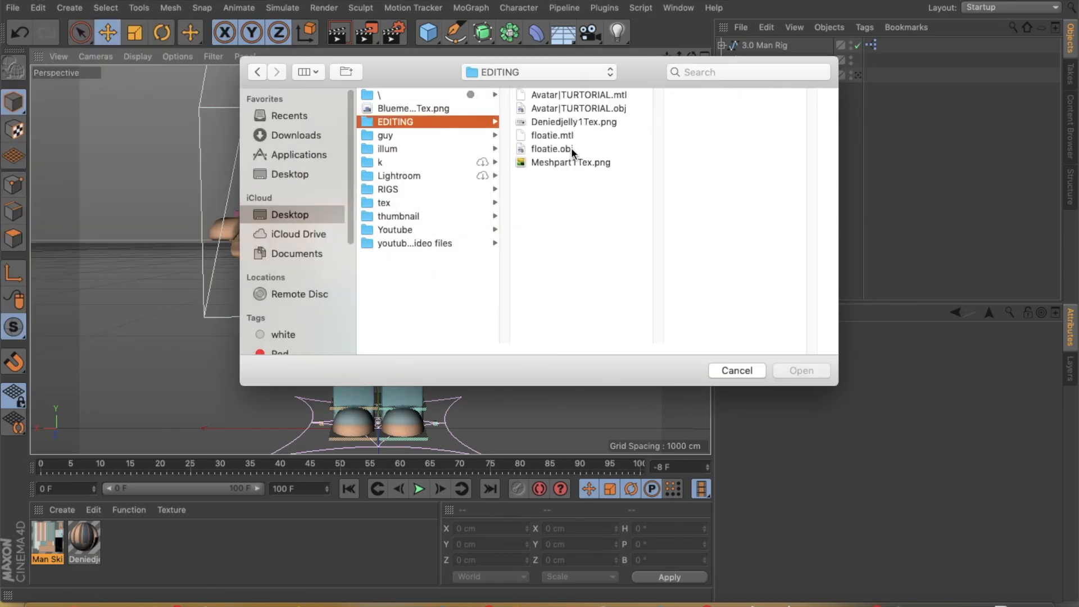
pyautogui.click(571, 148)
pyautogui.click(795, 375)
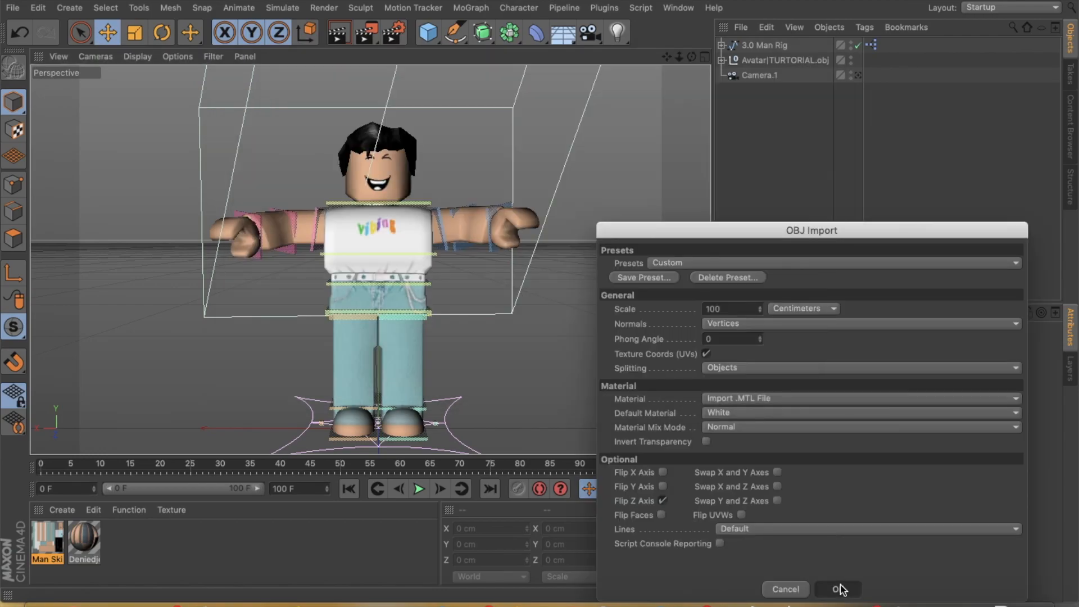
pyautogui.click(841, 588)
# Step: Scale the floatie down to about 370 cm wide and move it to about X 45, Y 189 cm, around the character's waist
pyautogui.moveTo(378, 441); pyautogui.dragTo(379, 470)
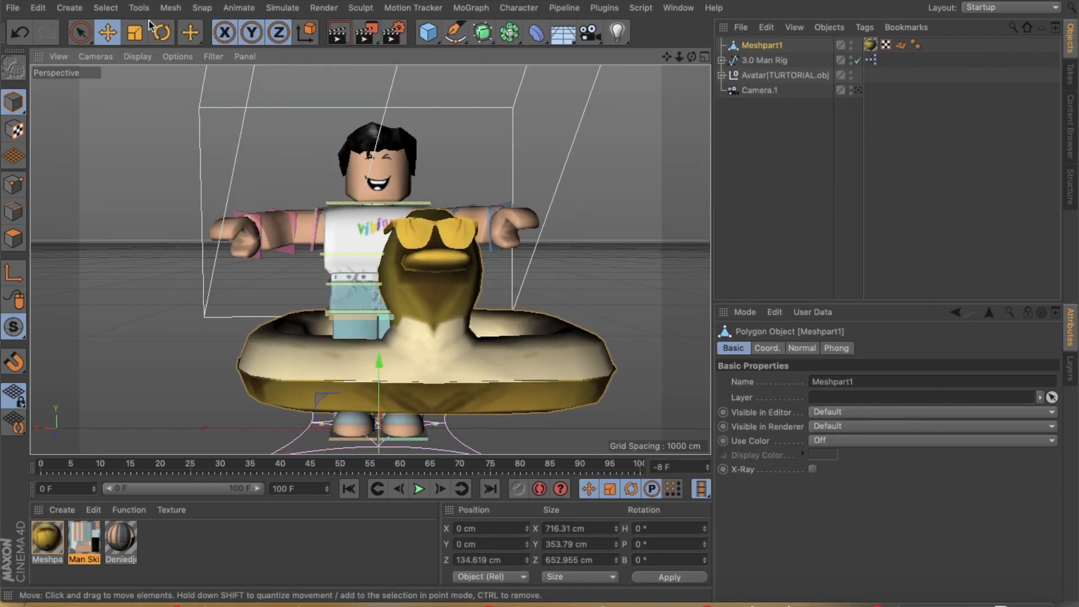
pyautogui.click(136, 35)
pyautogui.moveTo(440, 291); pyautogui.dragTo(389, 290)
pyautogui.press('e')
pyautogui.moveTo(349, 345); pyautogui.dragTo(353, 292)
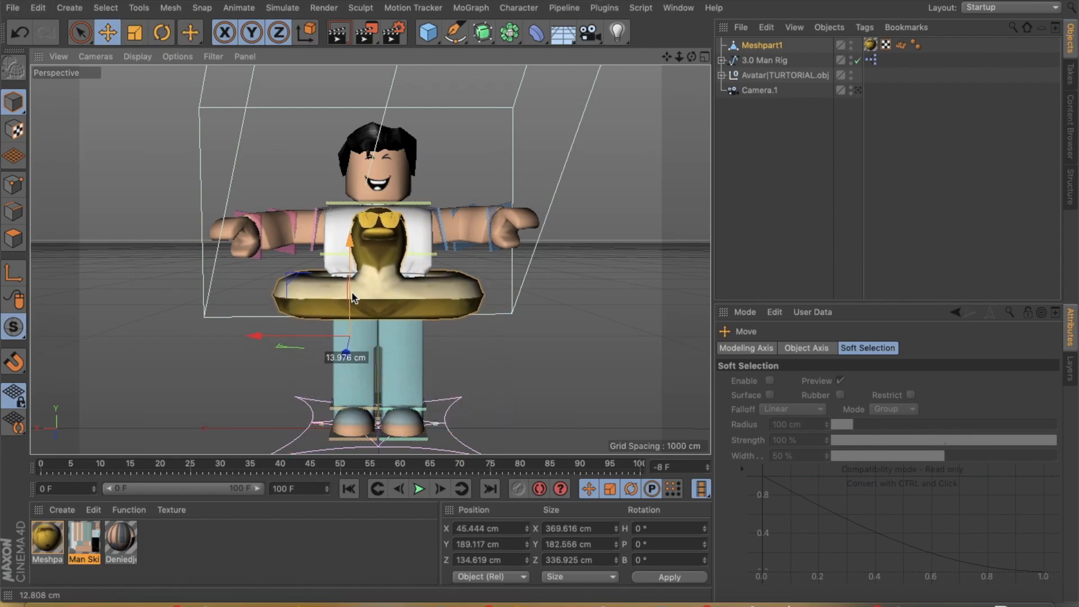
# Step: Load Meshpart1Tex.png from the EDITING folder as the color texture of the floatie's Meshpart1Mtl material
pyautogui.click(48, 529)
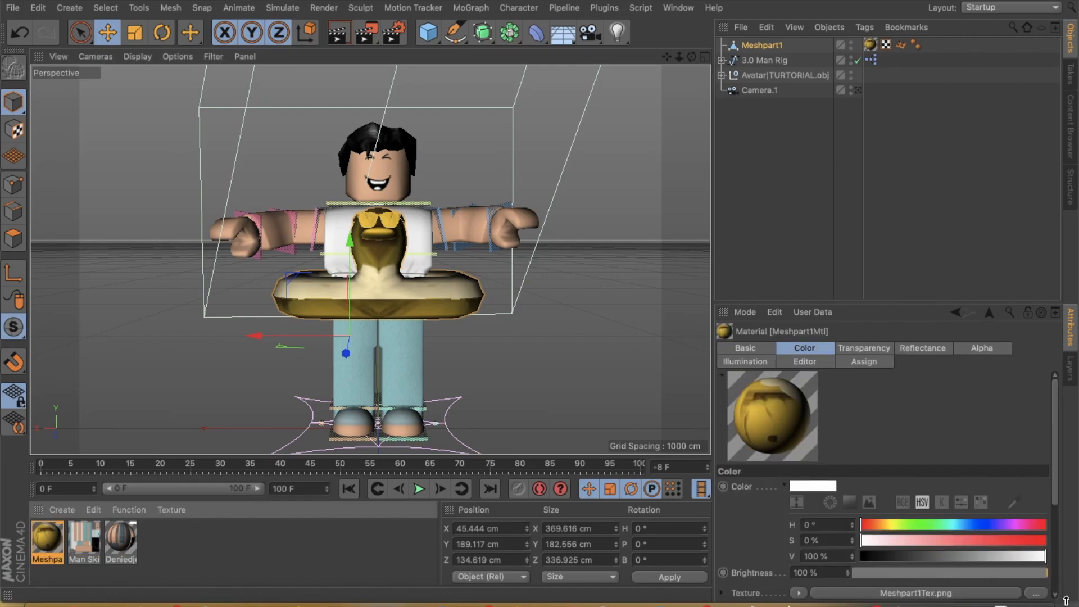
pyautogui.click(1035, 593)
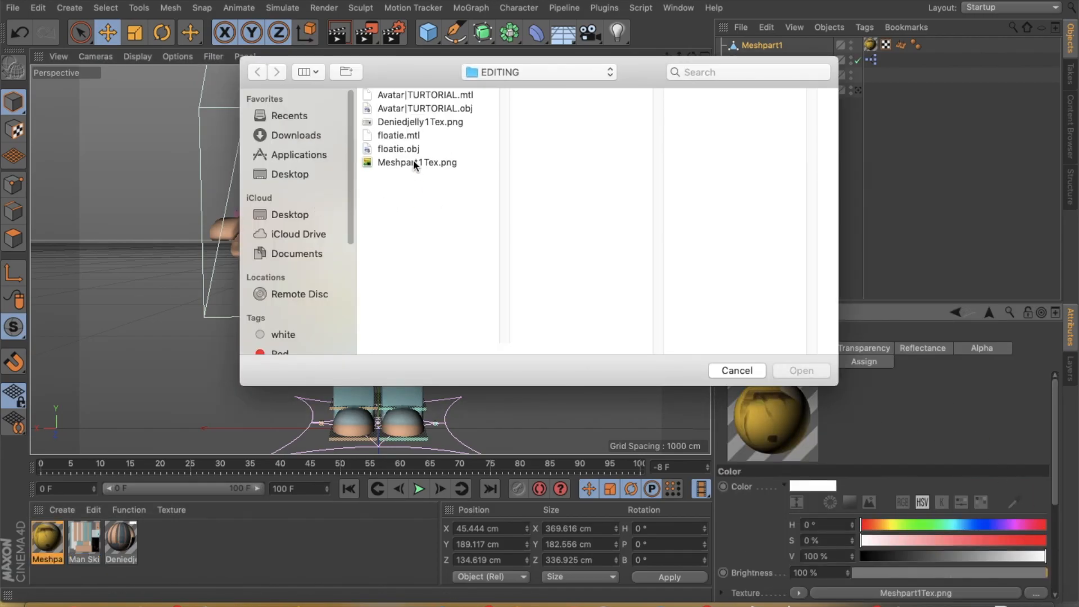
pyautogui.click(413, 162)
pyautogui.click(802, 370)
pyautogui.click(650, 200)
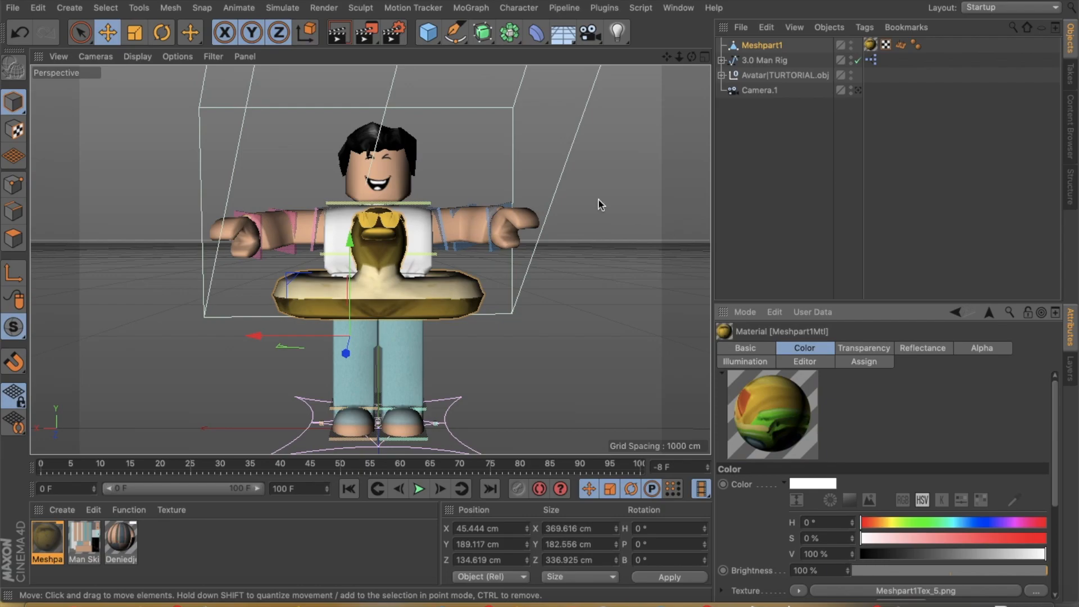
# Step: Set the floatie material's texture preview size to No Scaling
pyautogui.click(815, 362)
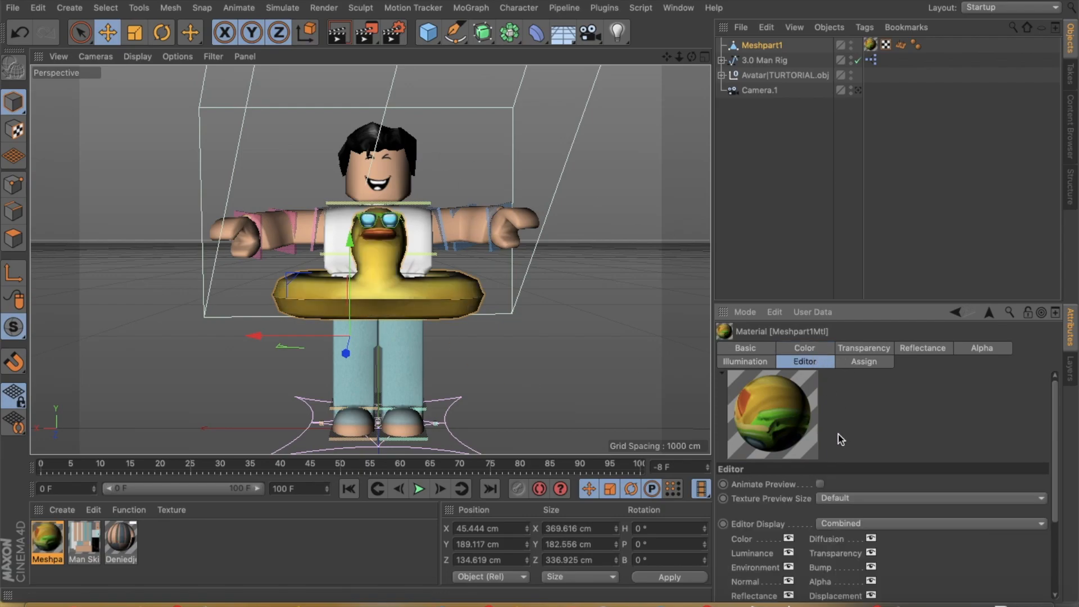
pyautogui.click(855, 498)
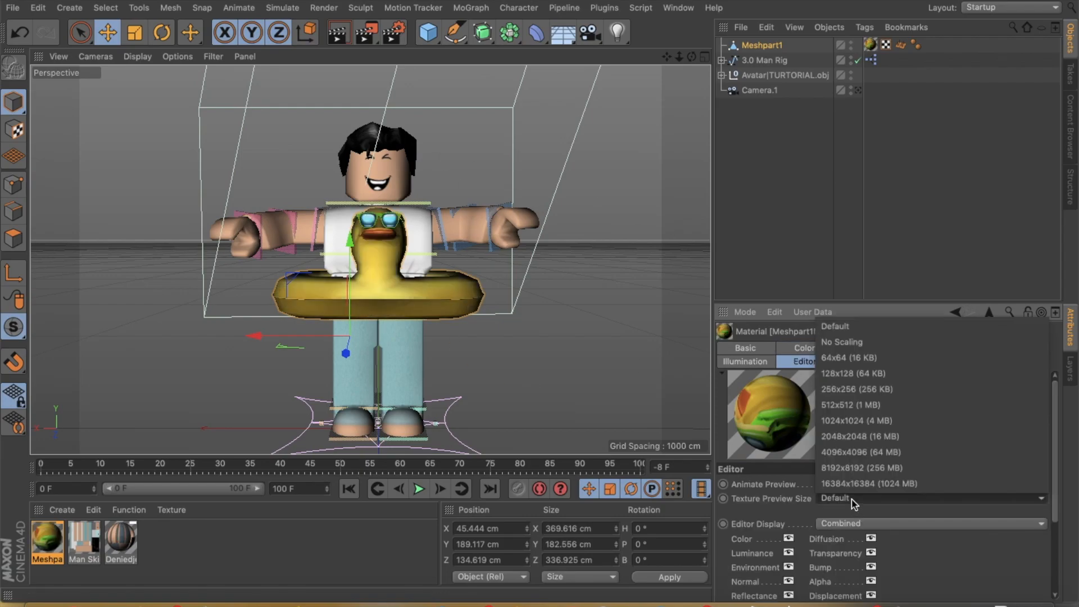
pyautogui.click(867, 343)
pyautogui.click(805, 349)
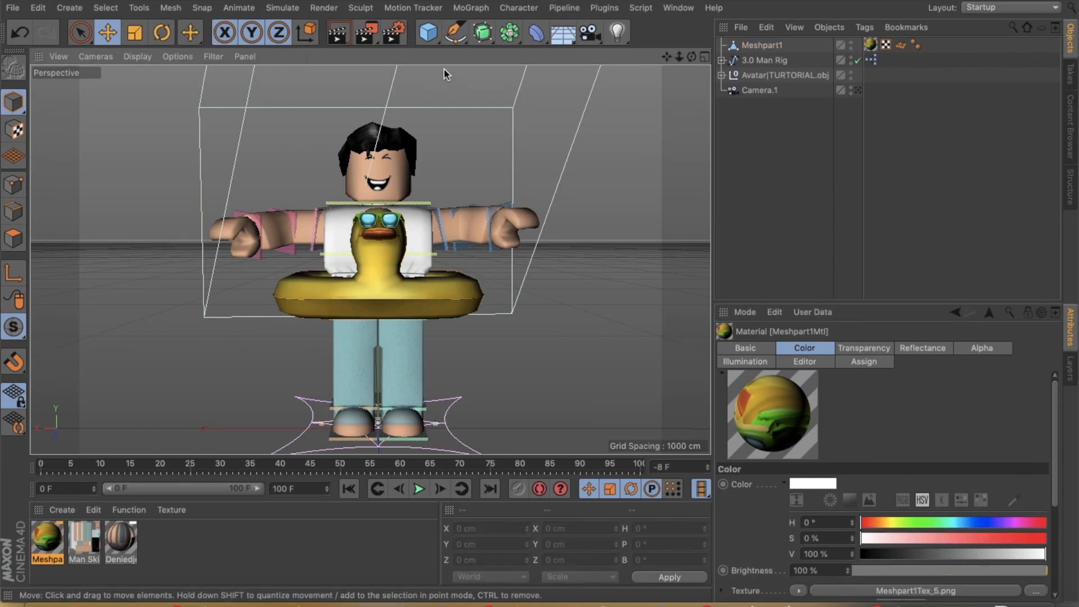
# Step: Add a plane beneath the character and enlarge it to about 1902 cm wide and 1509 cm deep
pyautogui.click(424, 36)
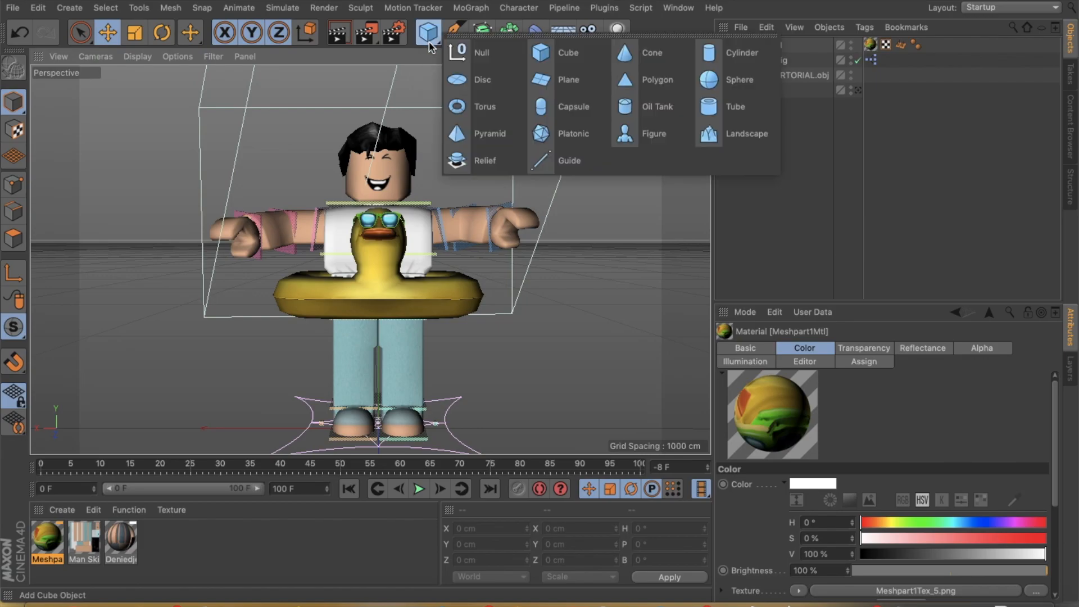
pyautogui.click(562, 82)
pyautogui.moveTo(353, 363); pyautogui.dragTo(89, 363)
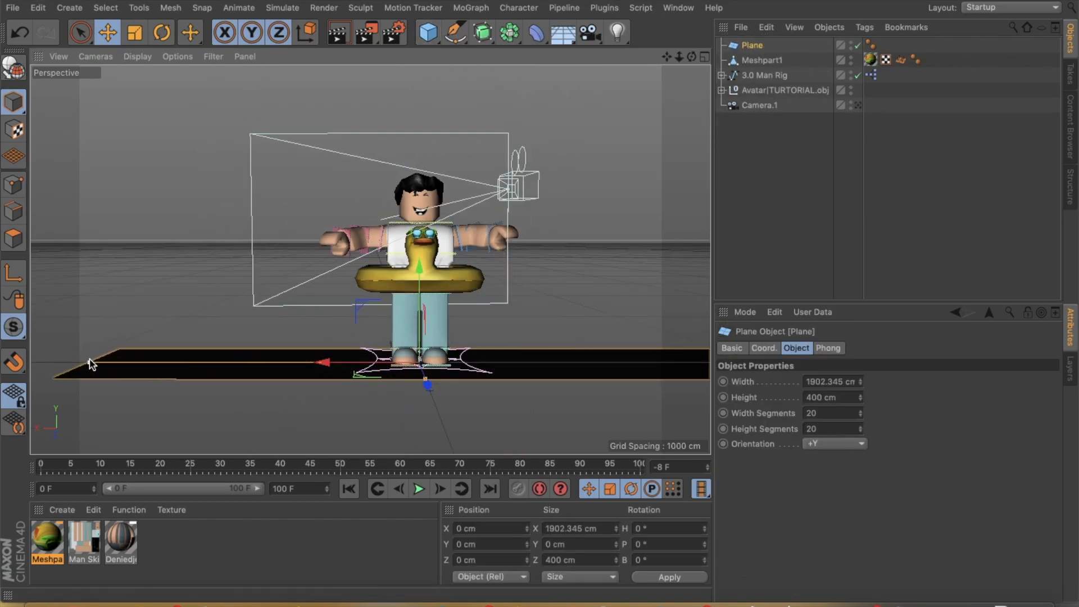
pyautogui.moveTo(425, 382); pyautogui.dragTo(457, 426)
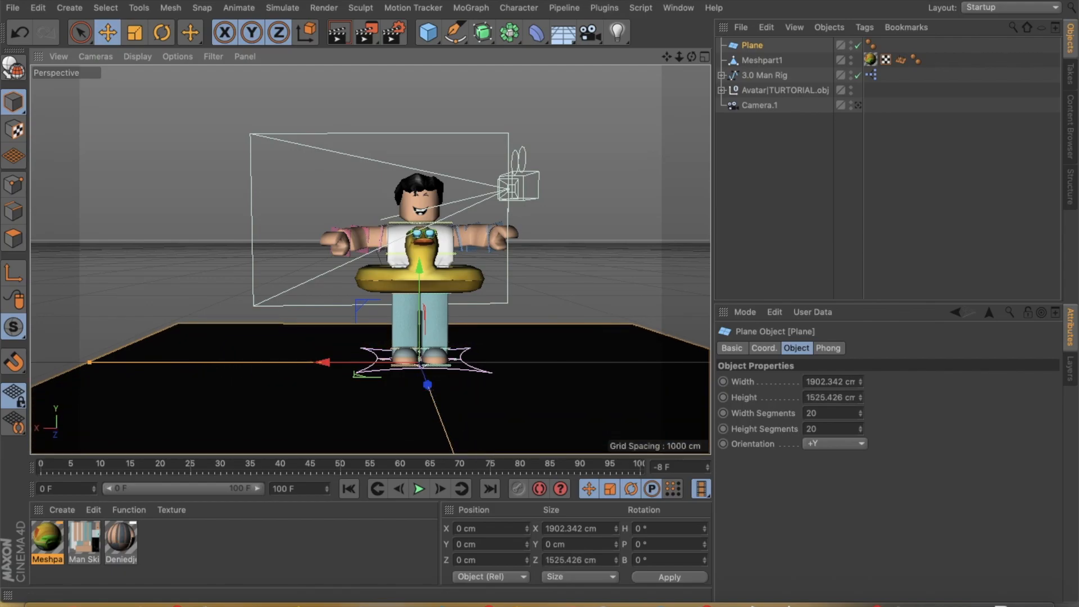
# Step: Raise the plane to about Y 245 cm, so it cuts through the floatie at the character's waist
pyautogui.moveTo(426, 332); pyautogui.dragTo(427, 272)
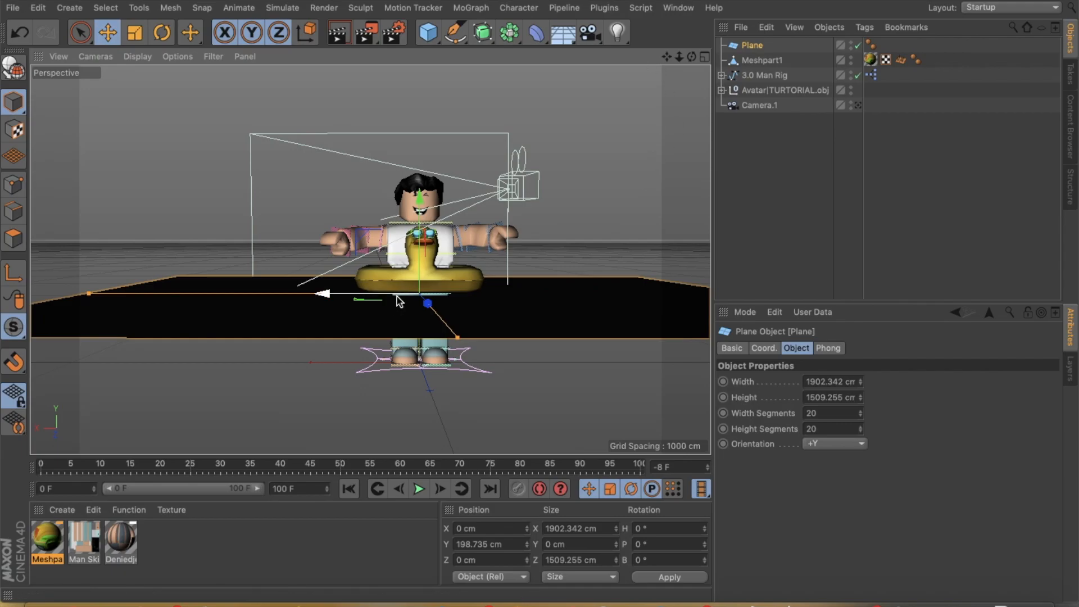
pyautogui.scroll(2, 397, 304)
pyautogui.moveTo(423, 259); pyautogui.dragTo(424, 241)
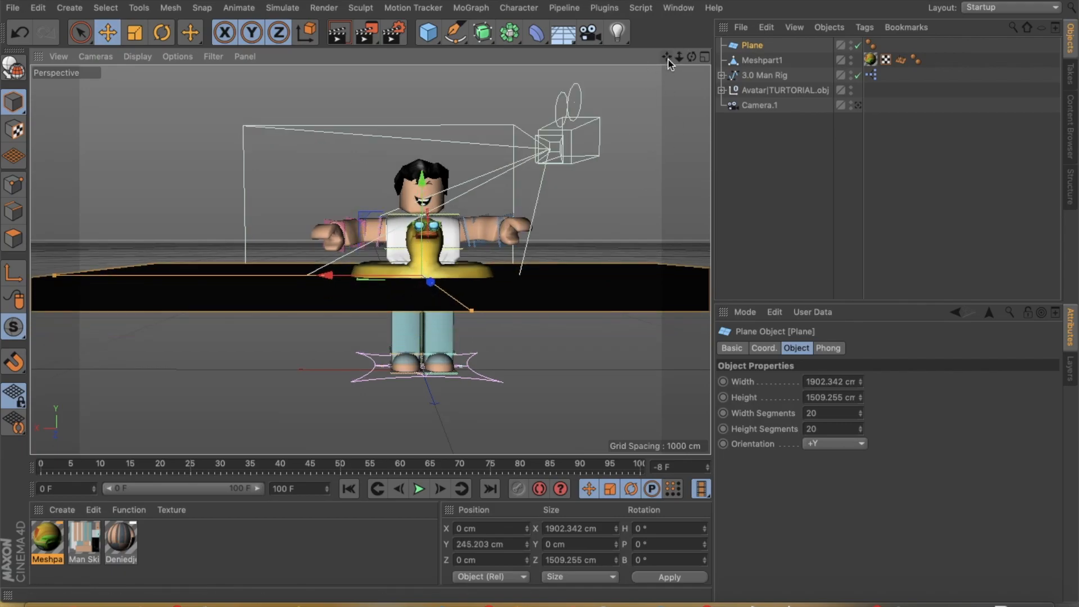
pyautogui.moveTo(667, 59); pyautogui.dragTo(621, 76)
# Step: Create a new material with Color disabled and Transparency enabled at a refraction of 1.6
pyautogui.click(66, 513)
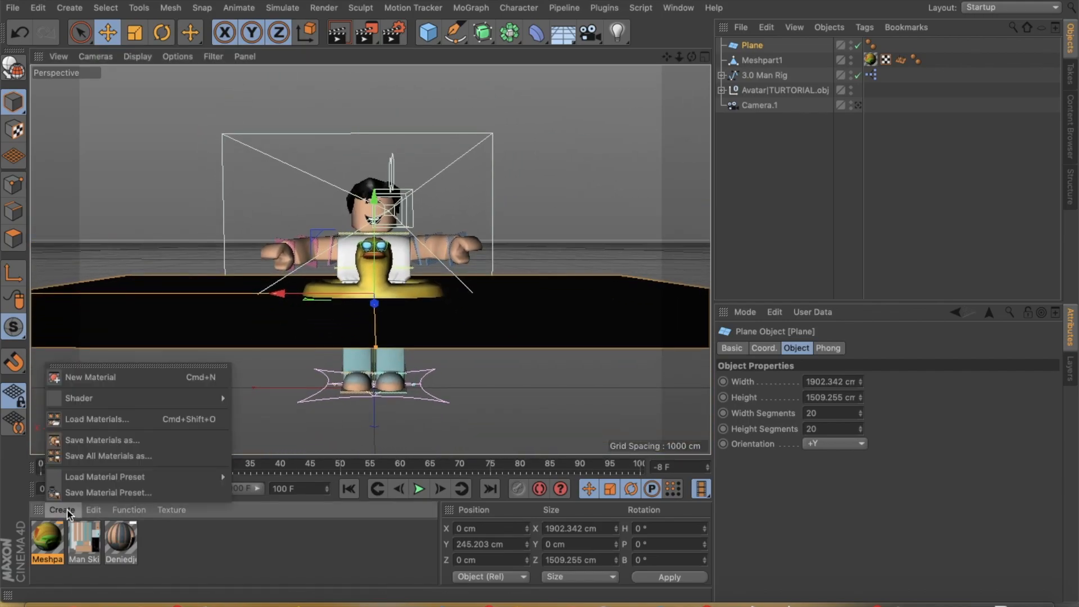
pyautogui.click(84, 375)
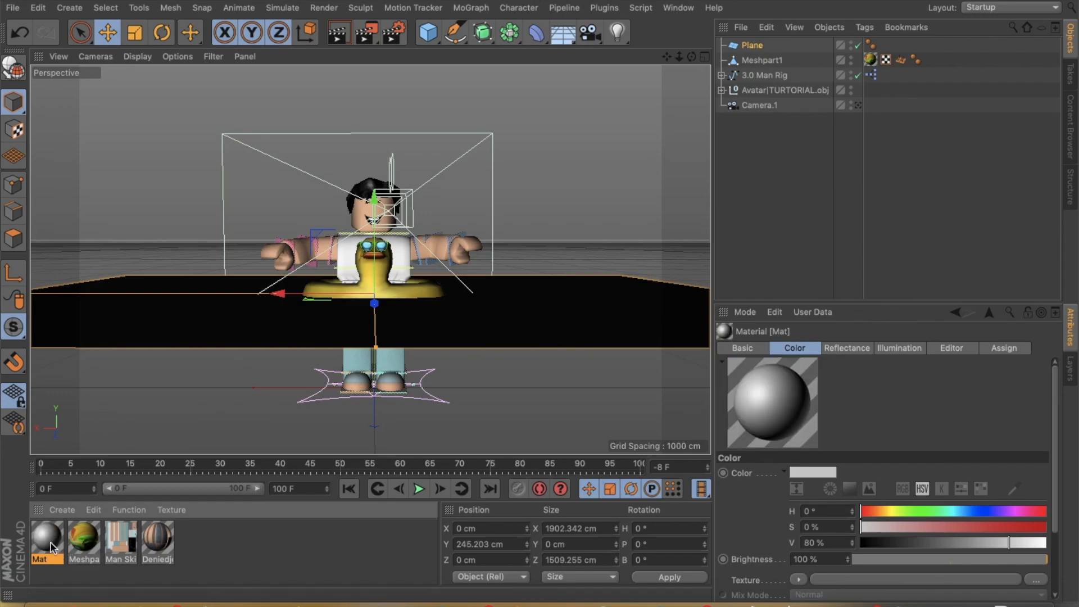
pyautogui.doubleClick(51, 543)
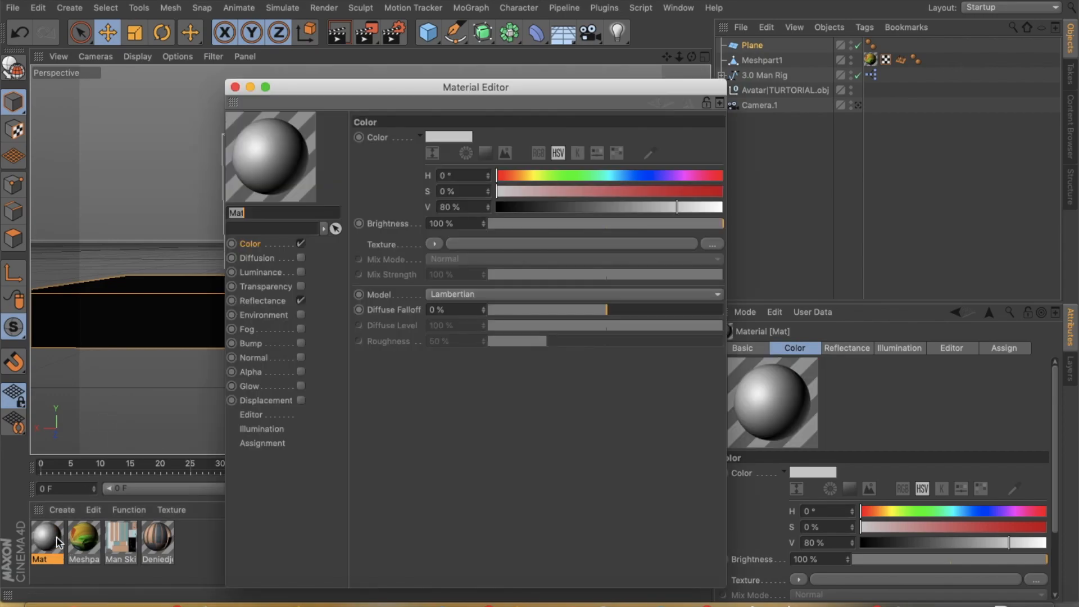
pyautogui.click(301, 243)
pyautogui.click(301, 286)
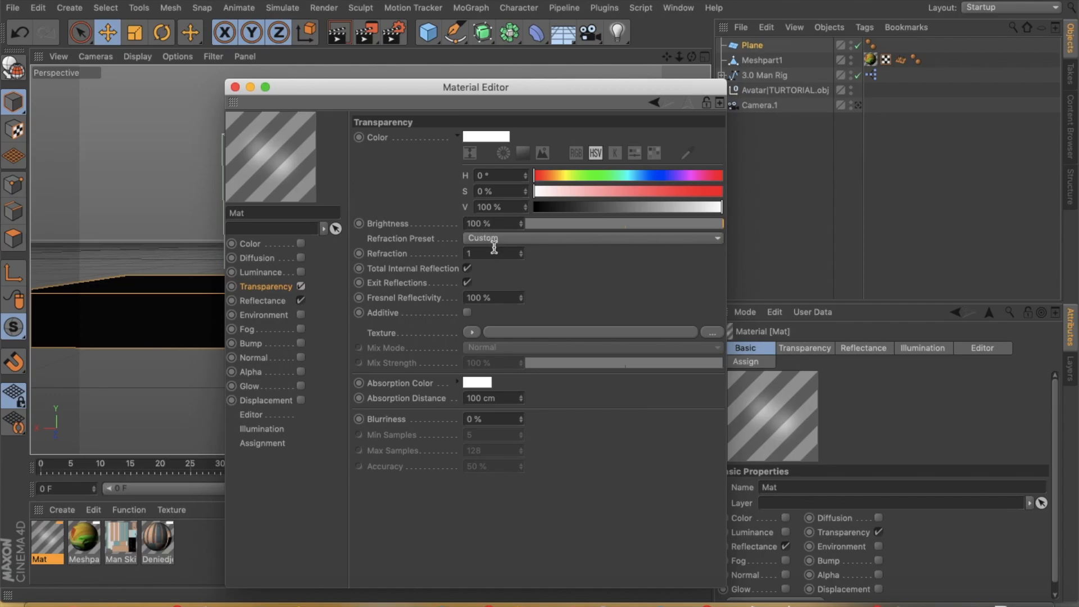
pyautogui.write('.6')
pyautogui.press('Return')
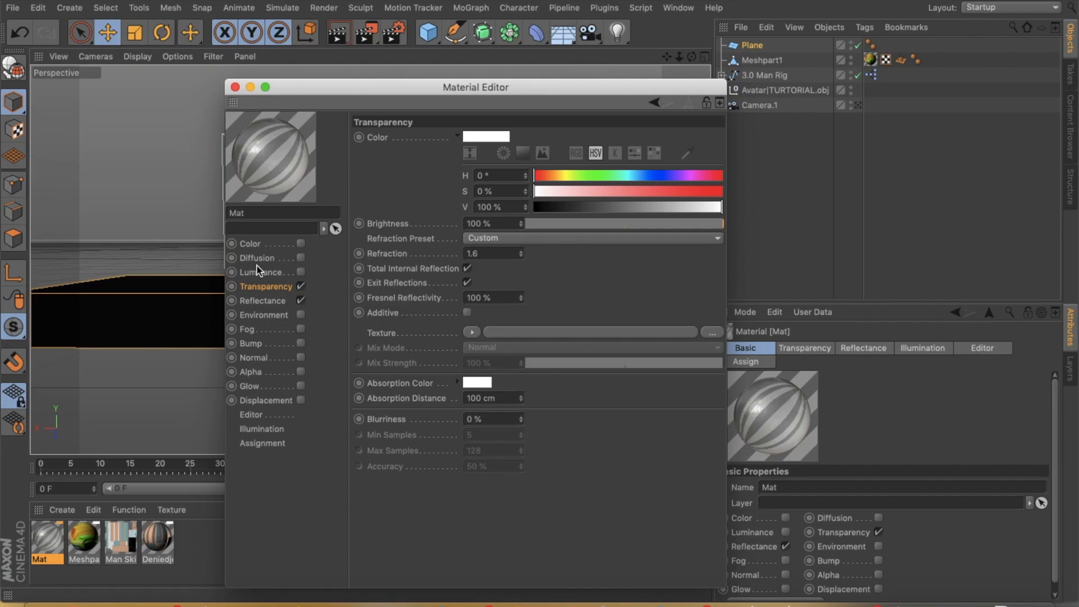
# Step: Remove the new material's default specular layer and set its transparency reflectance roughness to 2%
pyautogui.click(264, 301)
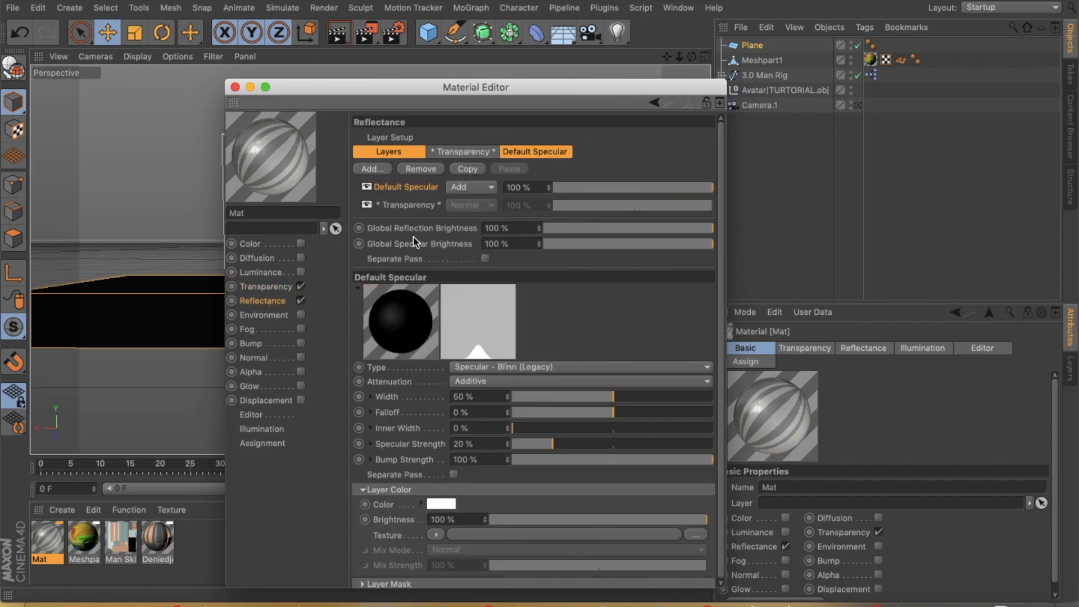
pyautogui.click(421, 169)
pyautogui.click(463, 152)
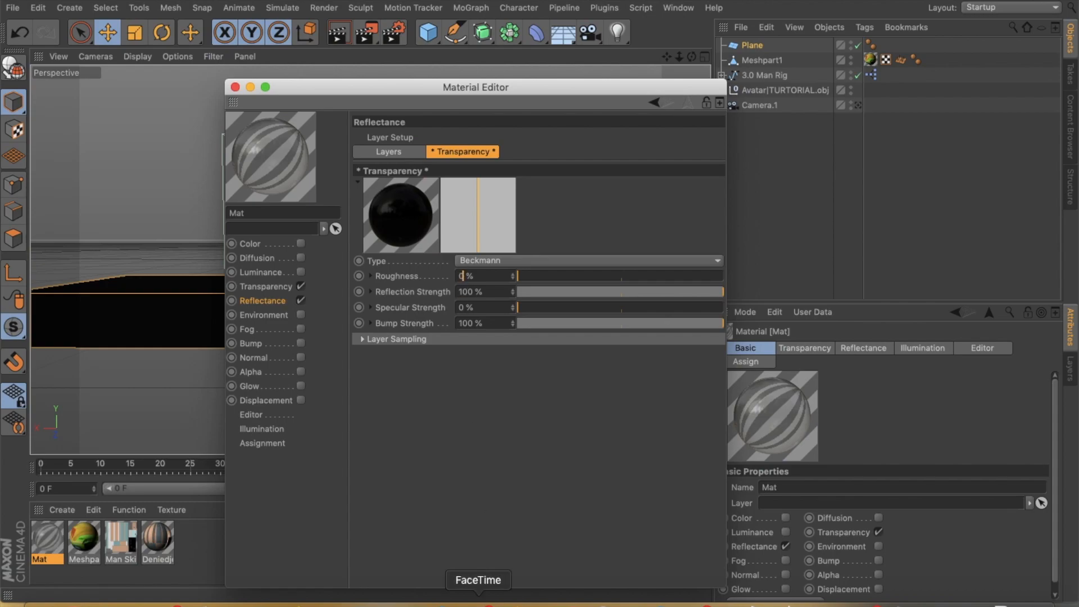
pyautogui.press('Return')
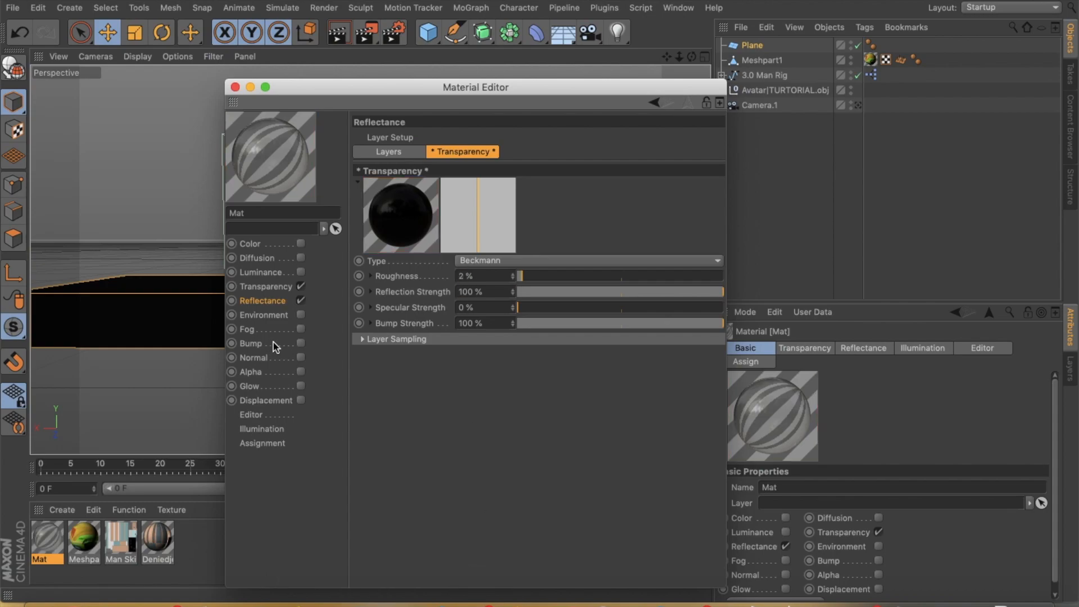
# Step: Enable Bump on the new material with a Noise shader at 400% global scale, and close the Material Editor
pyautogui.click(301, 343)
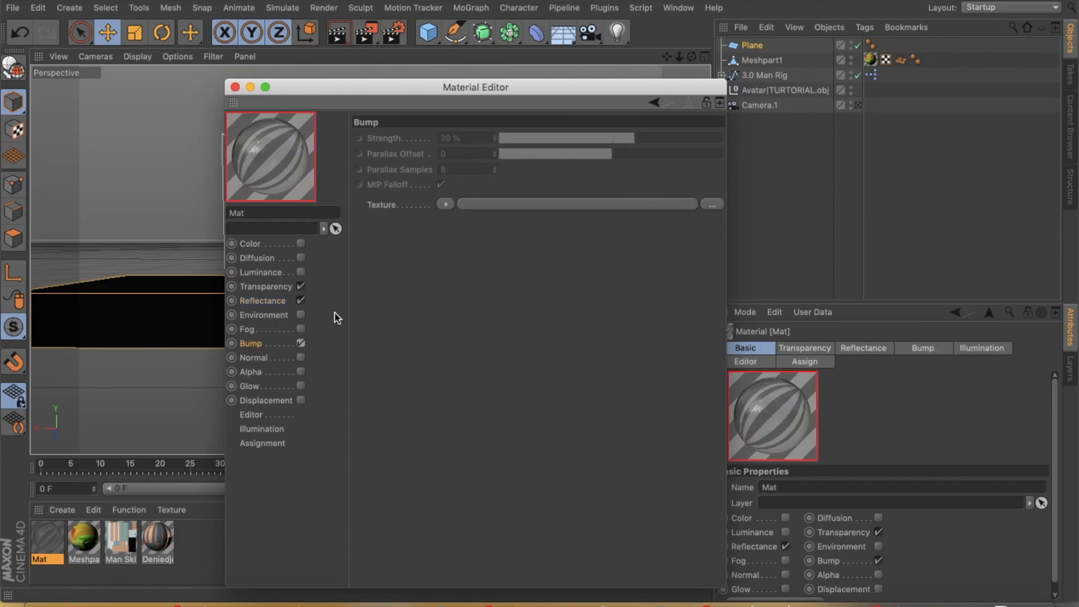
pyautogui.click(446, 204)
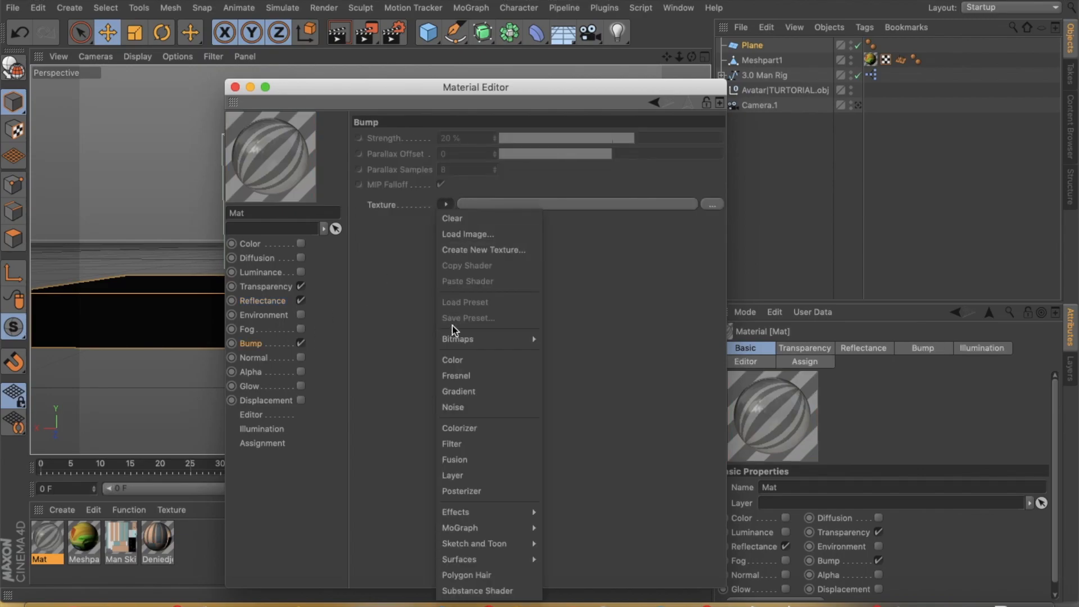
pyautogui.click(467, 407)
pyautogui.click(463, 233)
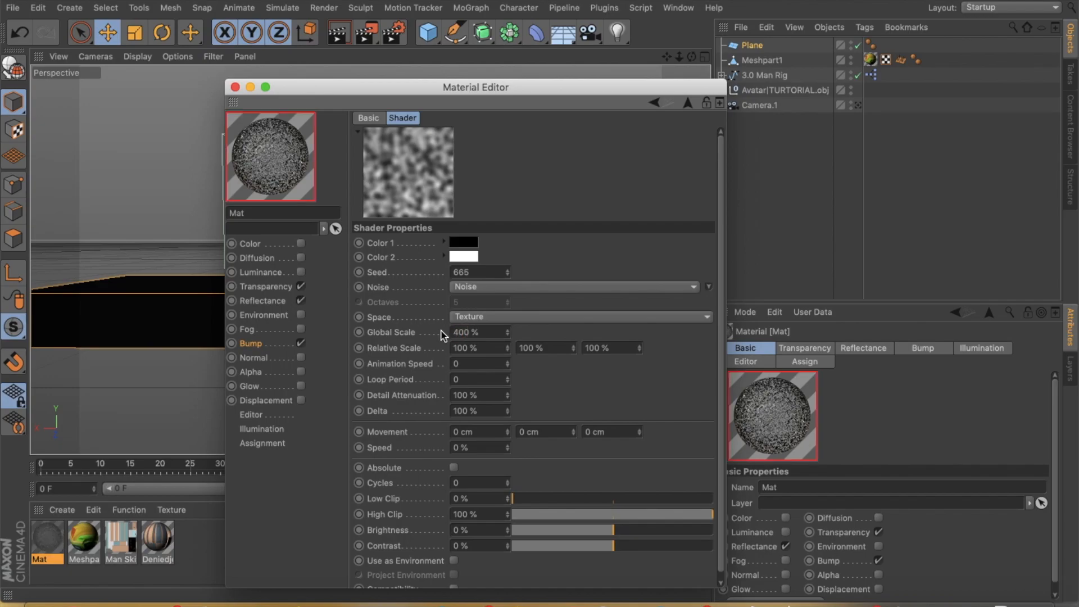
pyautogui.click(235, 88)
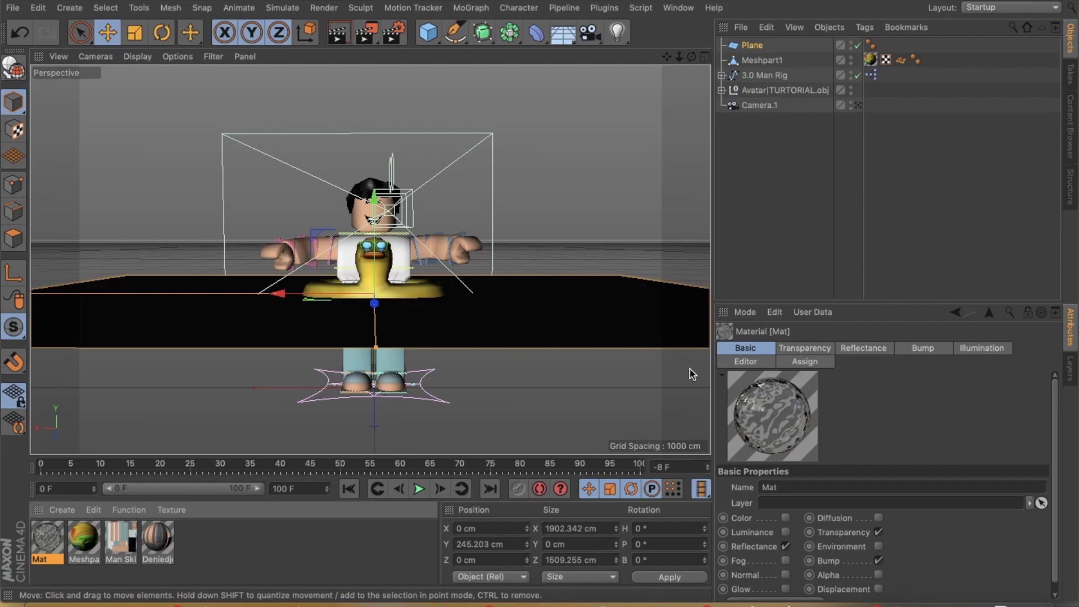
# Step: Apply the transparent material to the plane and adjust the plane's height to about Y 247 cm
pyautogui.moveTo(663, 359); pyautogui.dragTo(637, 337)
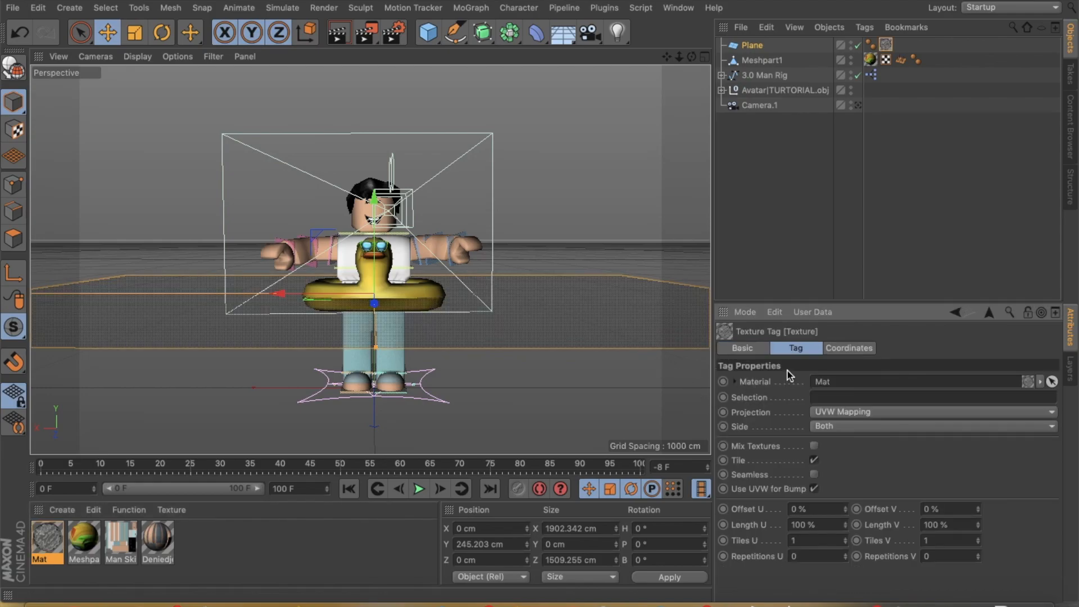
pyautogui.click(48, 541)
pyautogui.moveTo(372, 262); pyautogui.dragTo(371, 254)
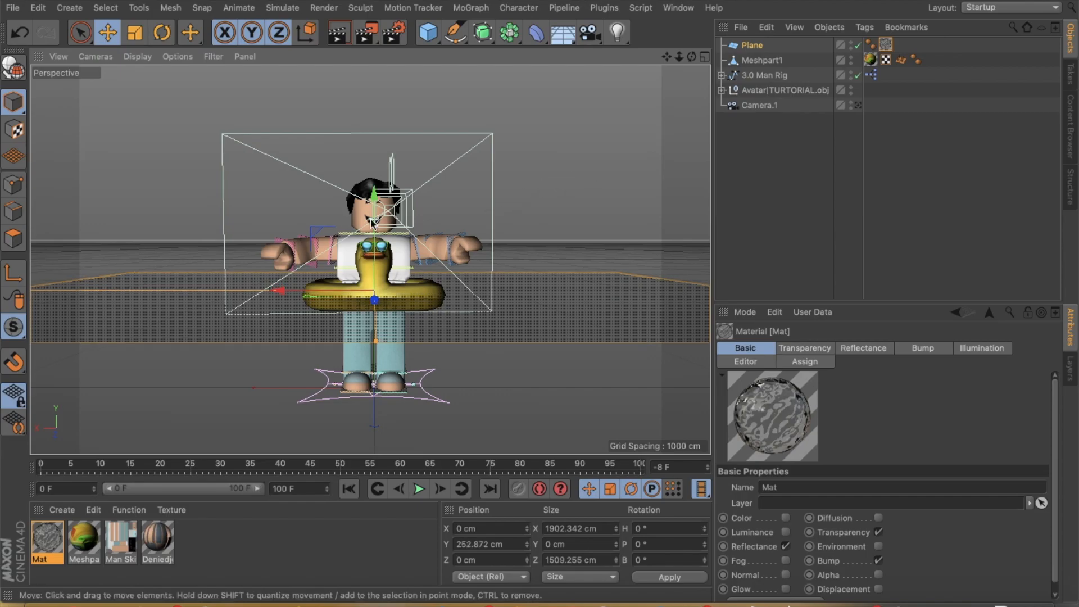
pyautogui.moveTo(372, 252); pyautogui.dragTo(373, 255)
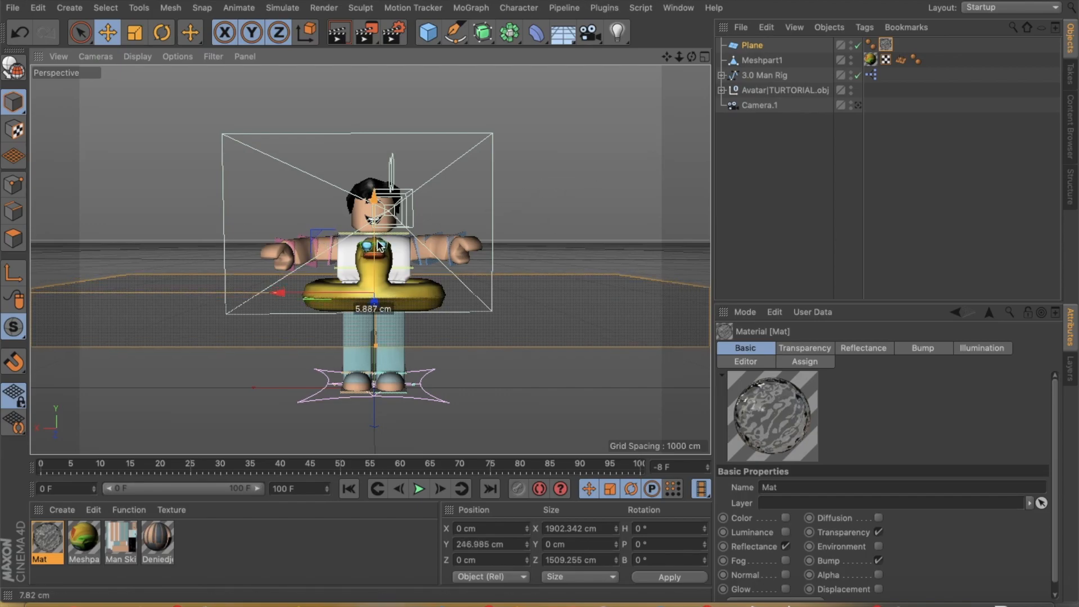
pyautogui.click(484, 271)
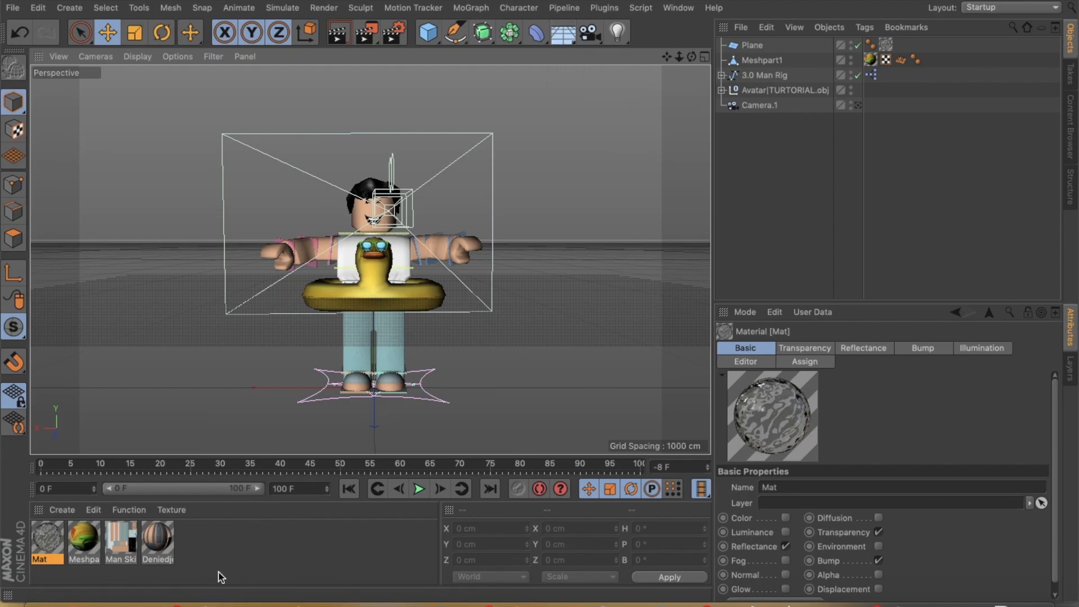
# Step: Switch to the web browser, search for HDRI Haven and open its home page
pyautogui.click(104, 600)
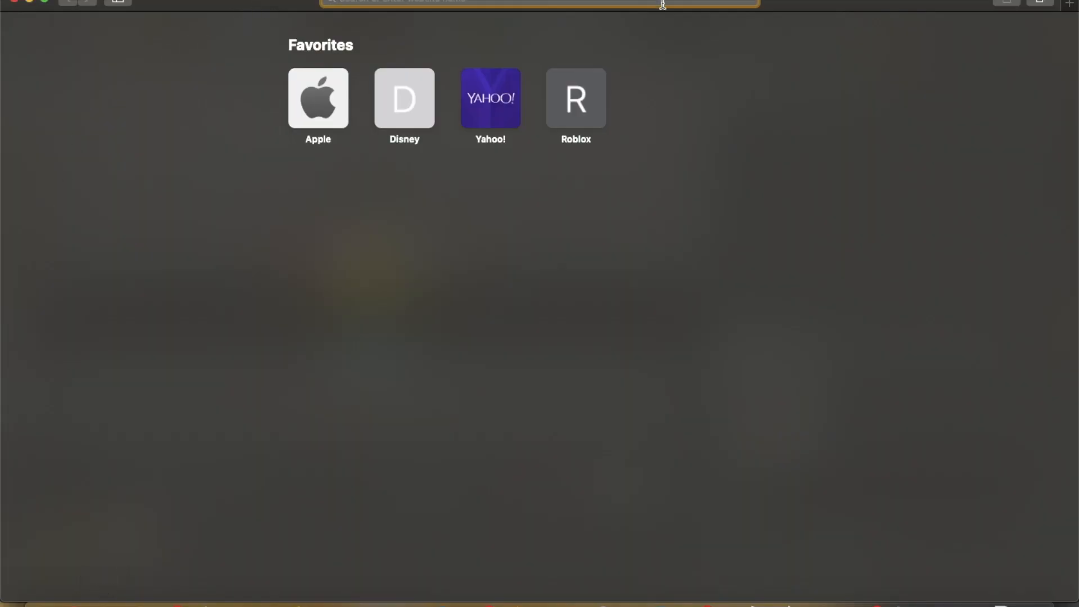
pyautogui.write('han')
pyautogui.press('Return')
pyautogui.click(193, 172)
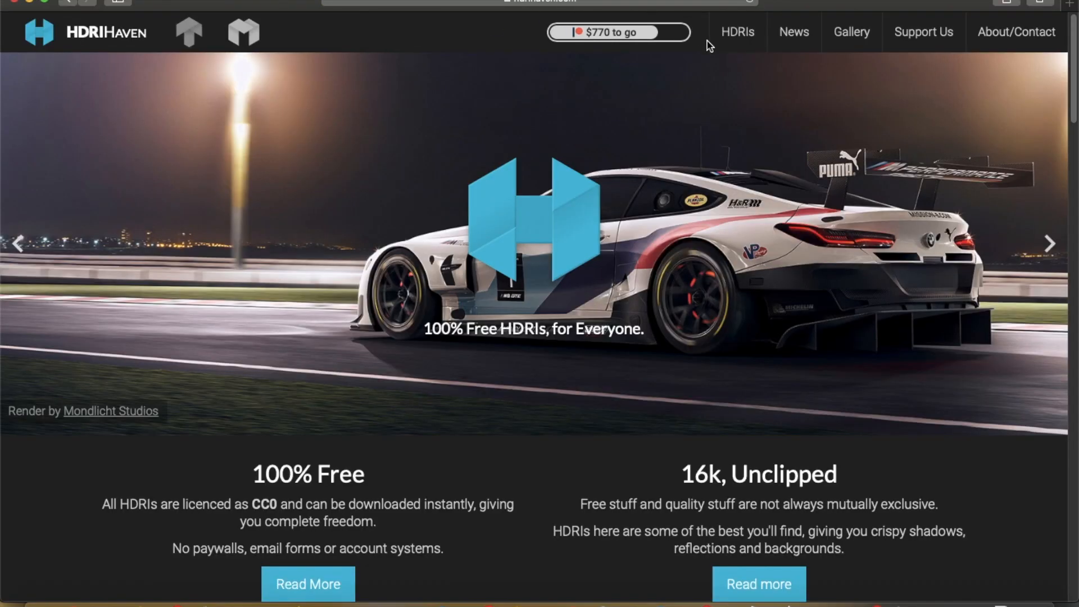
pyautogui.scroll(-10, 525, 245)
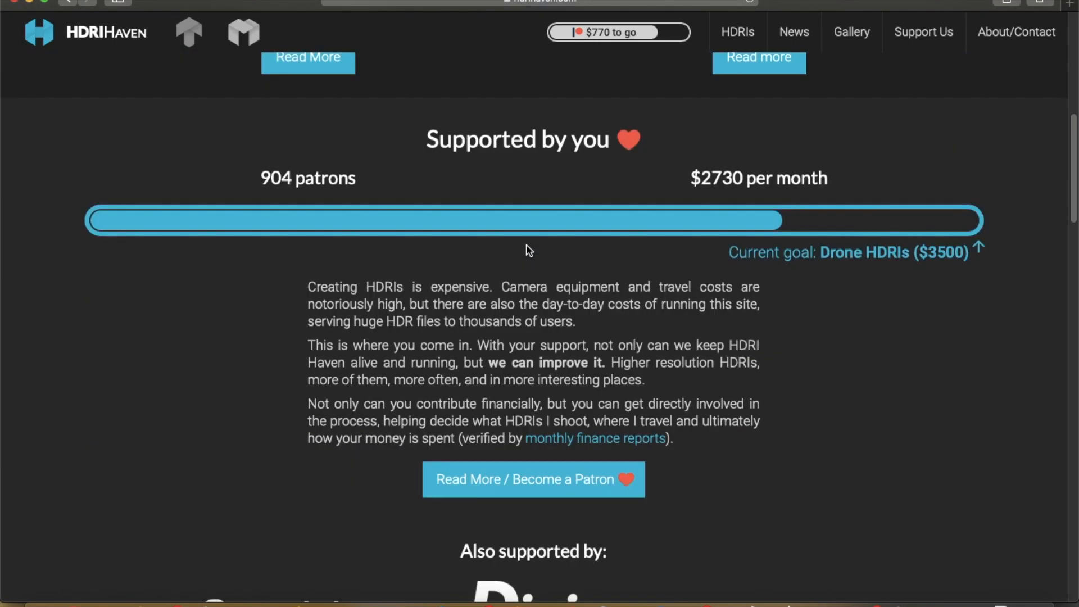
pyautogui.scroll(10, 526, 239)
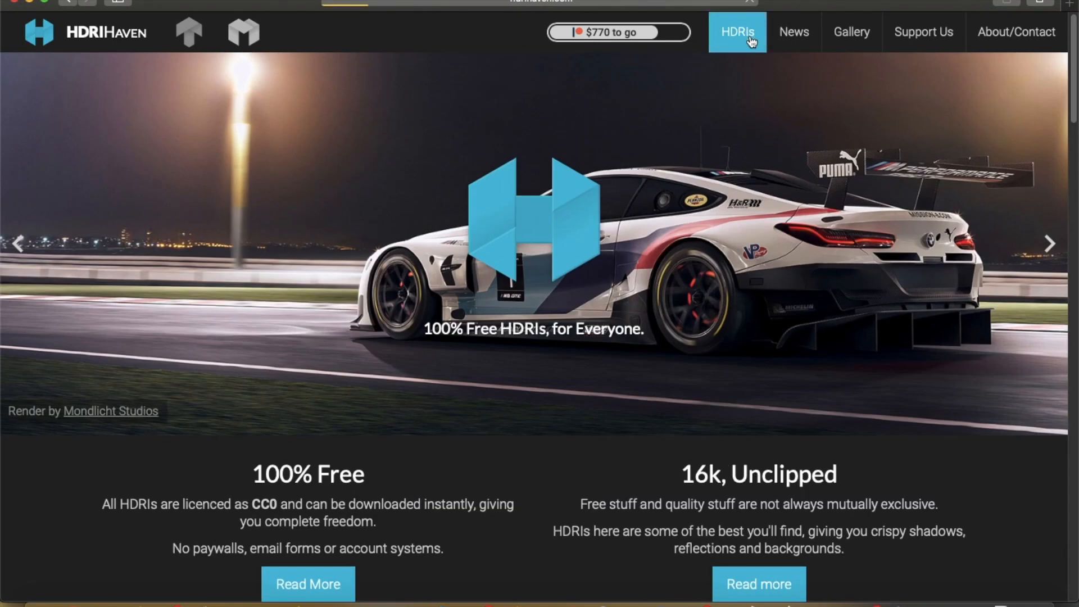
# Step: Browse the HDRI catalogue on HDRI Haven and open the Urban Street 04 page
pyautogui.click(751, 38)
pyautogui.scroll(-6, 427, 215)
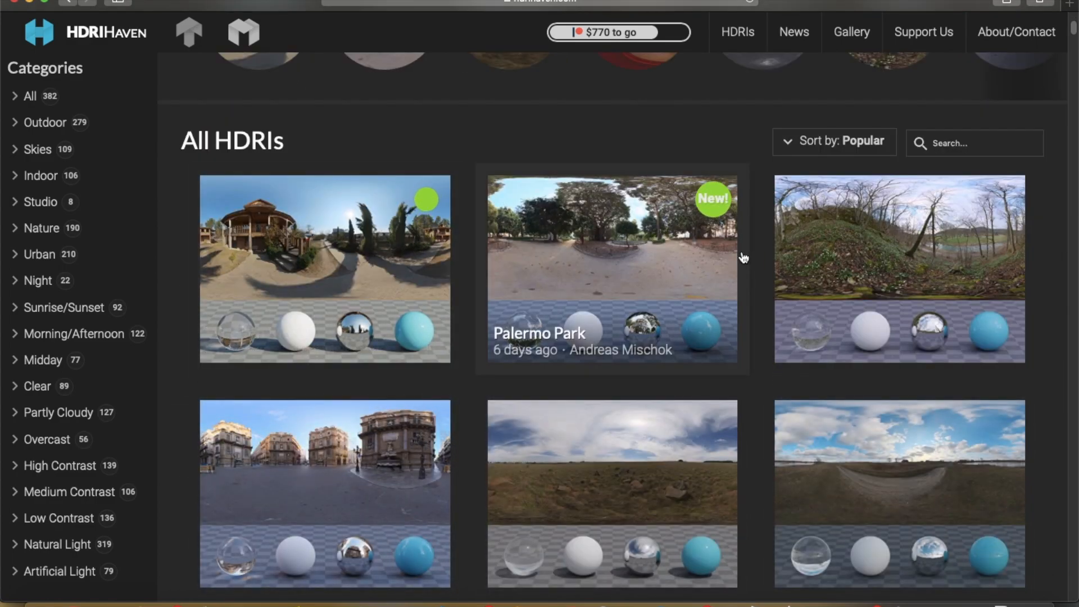
pyautogui.scroll(-10, 744, 258)
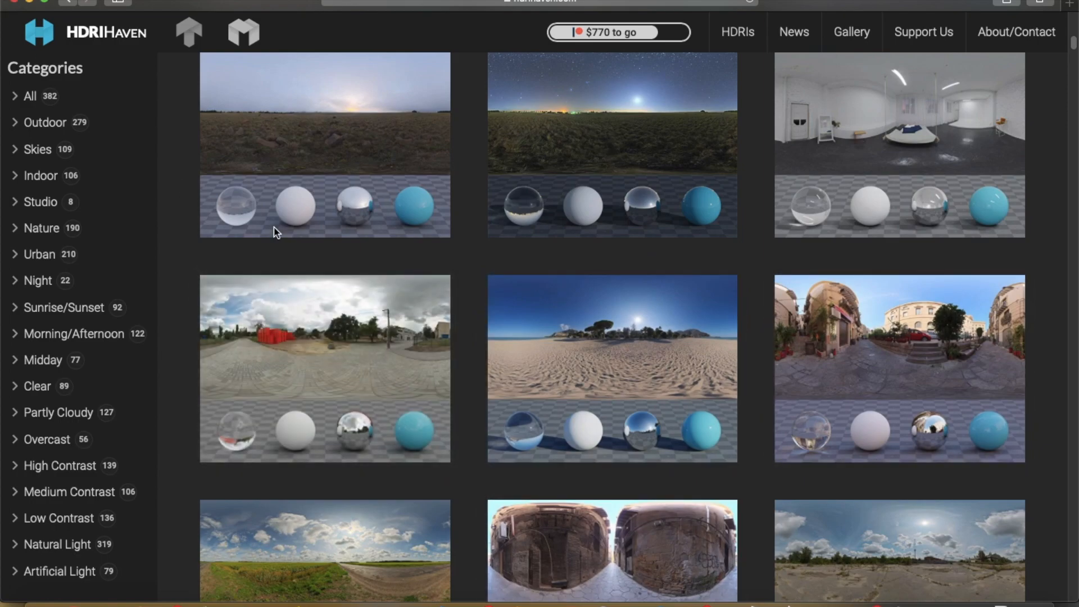
pyautogui.scroll(-7, 690, 291)
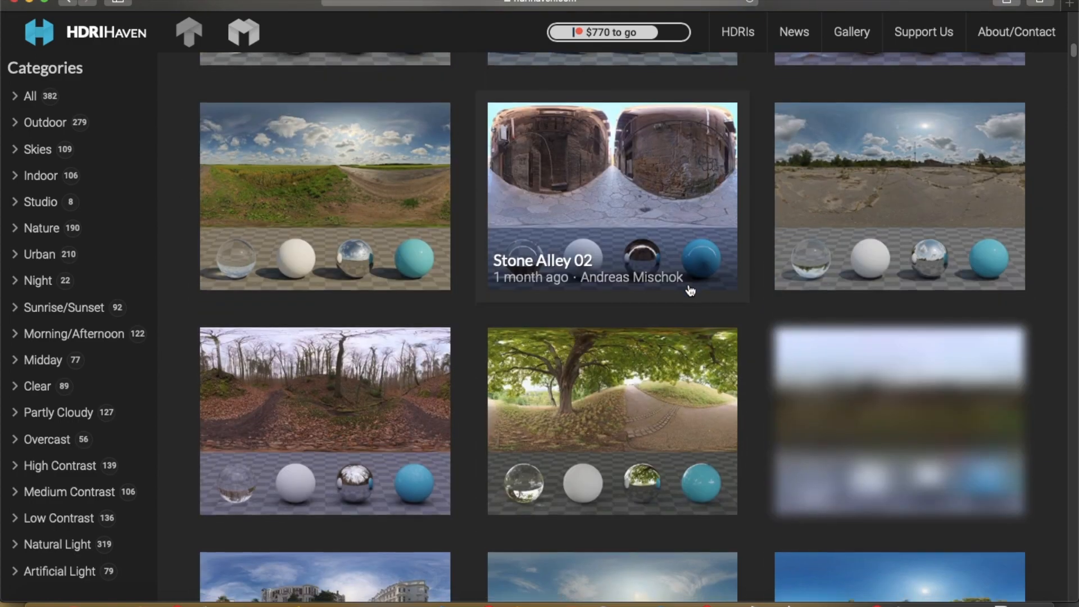
pyautogui.scroll(-8, 690, 291)
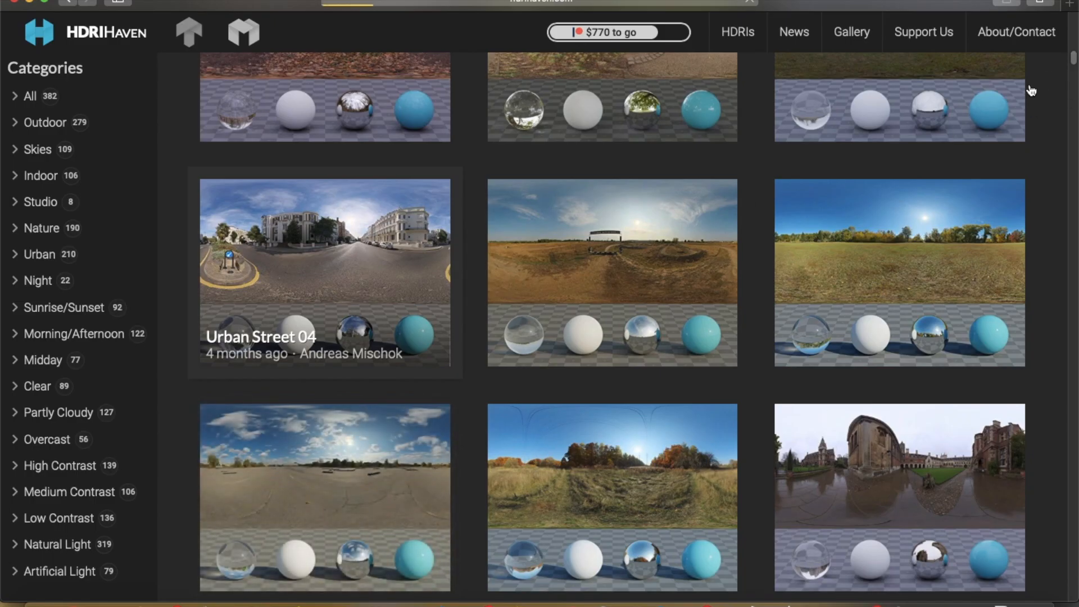
pyautogui.click(313, 175)
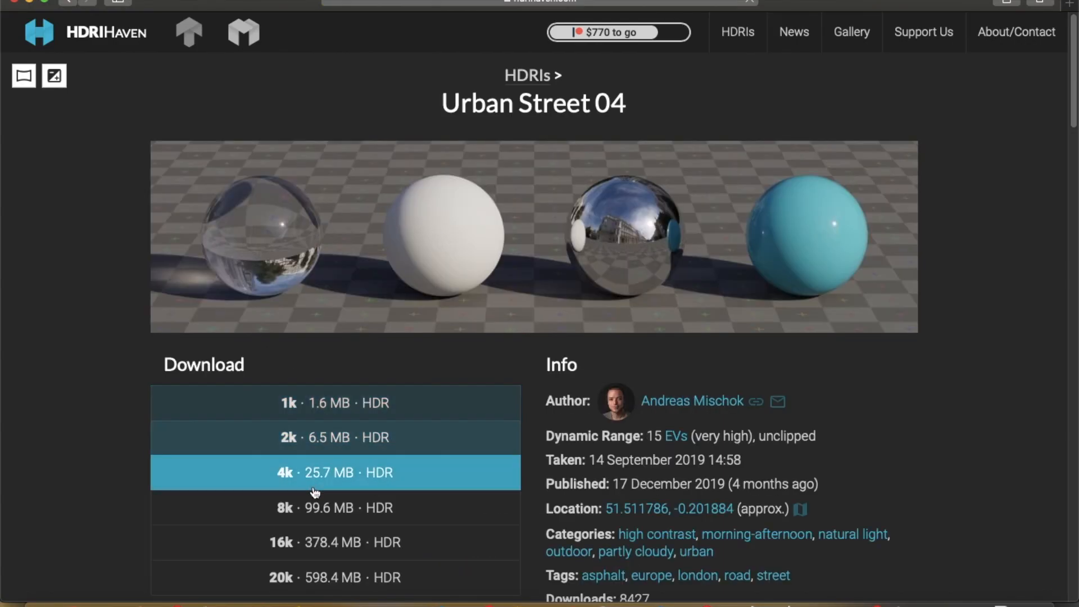
# Step: Download the 4k HDR version of Urban Street 04 and return to Cinema 4D
pyautogui.click(314, 490)
pyautogui.click(381, 393)
pyautogui.scroll(-3, 294, 441)
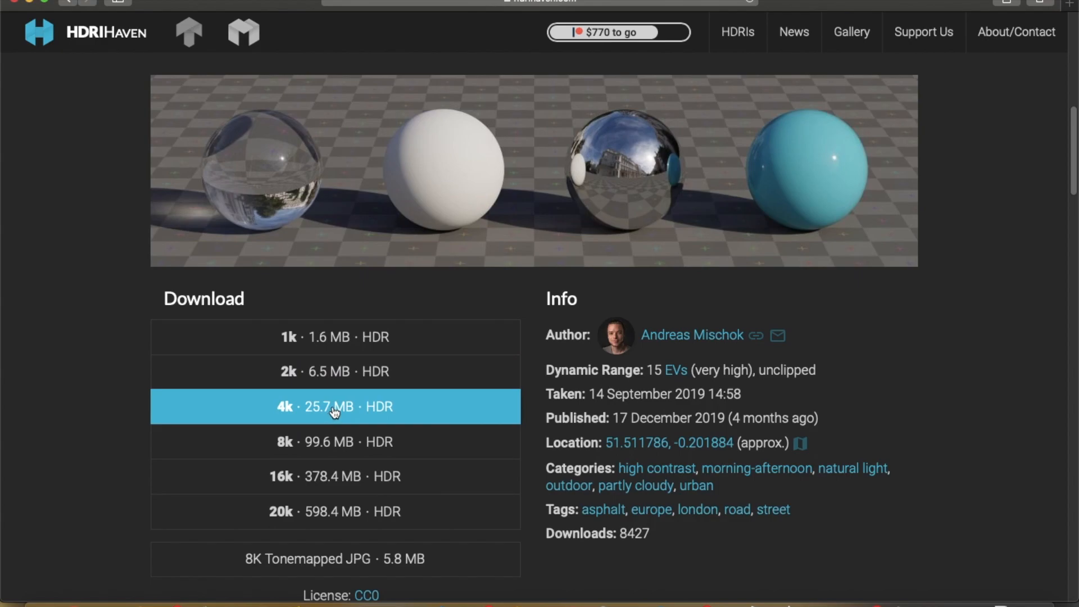
pyautogui.click(336, 407)
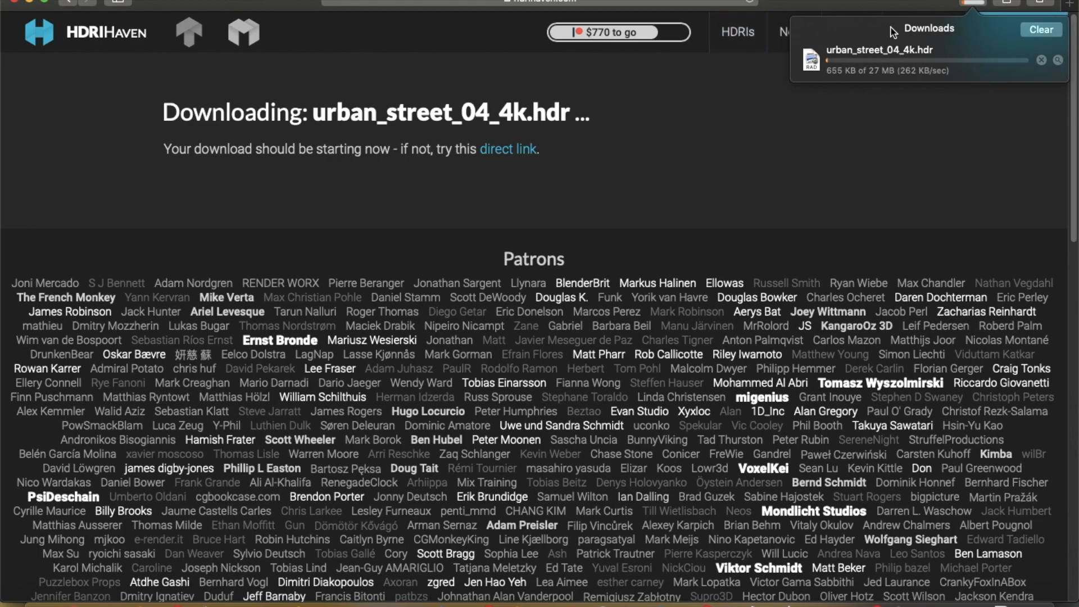
pyautogui.click(20, 5)
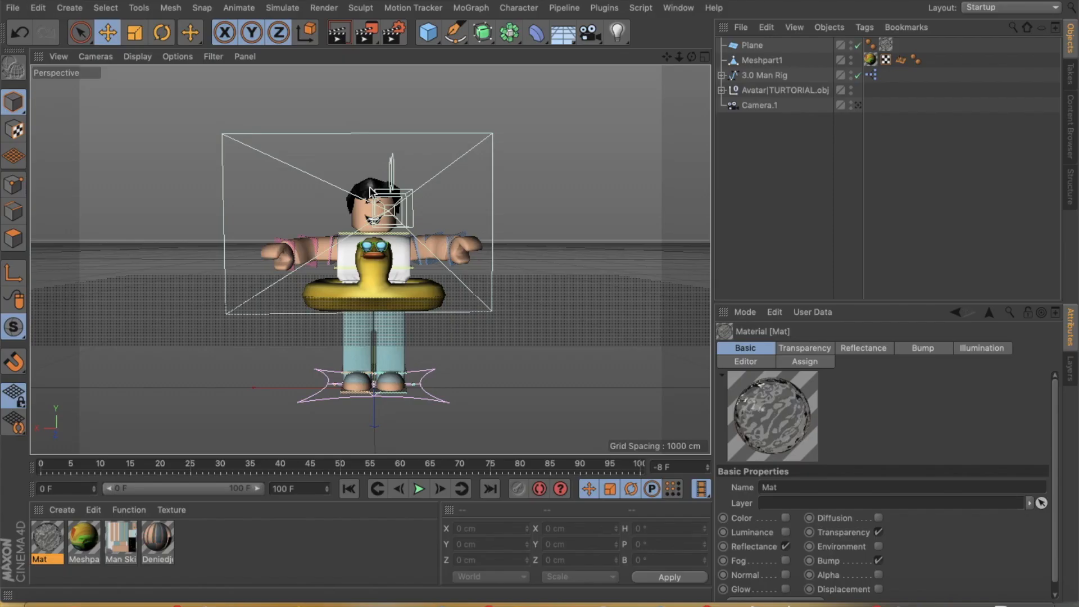
# Step: Create a new material with the_sky_is_on_fire_4k.hdr as its color texture, copying the image to the project location
pyautogui.click(66, 510)
pyautogui.click(101, 378)
pyautogui.click(1036, 581)
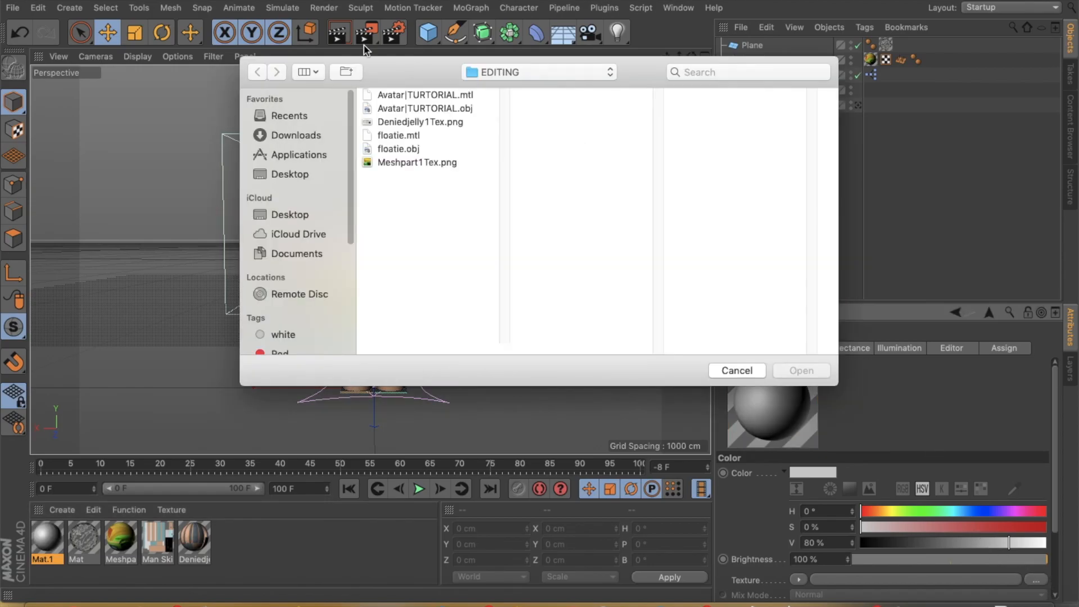
pyautogui.click(301, 115)
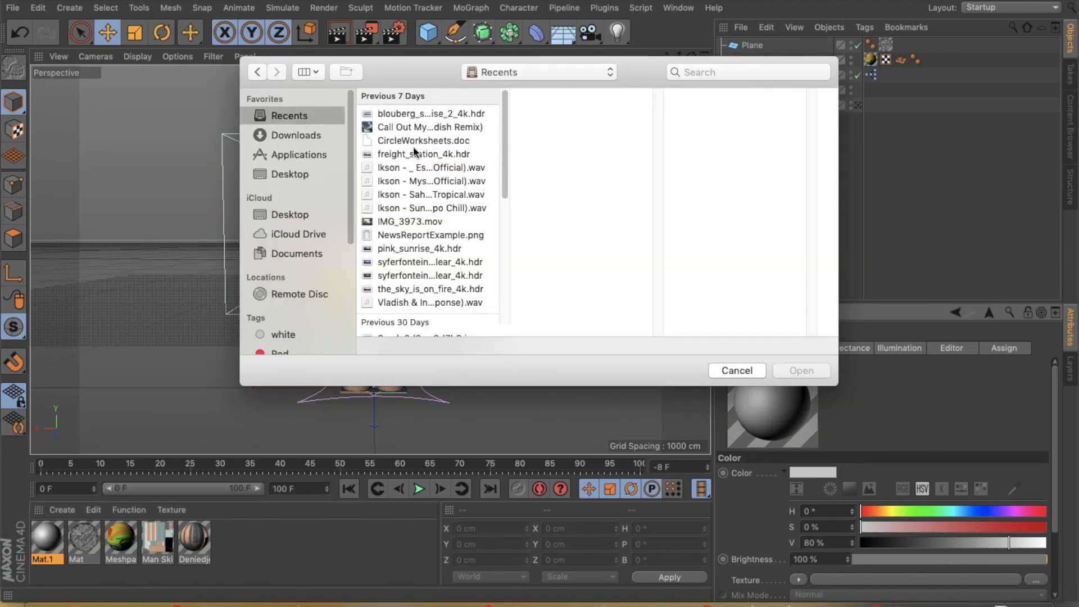
pyautogui.click(414, 288)
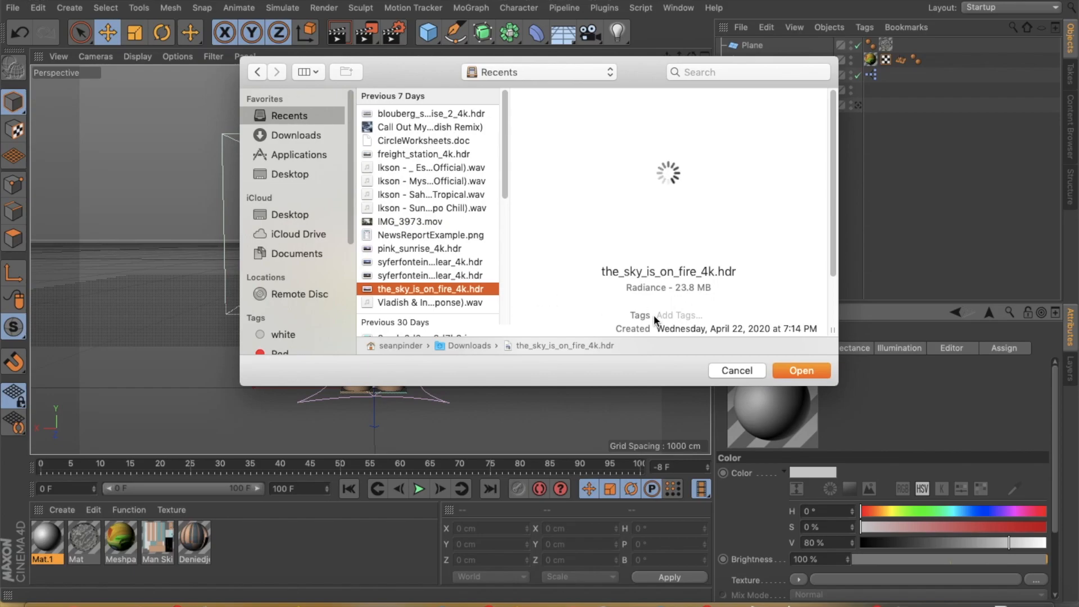
pyautogui.click(794, 372)
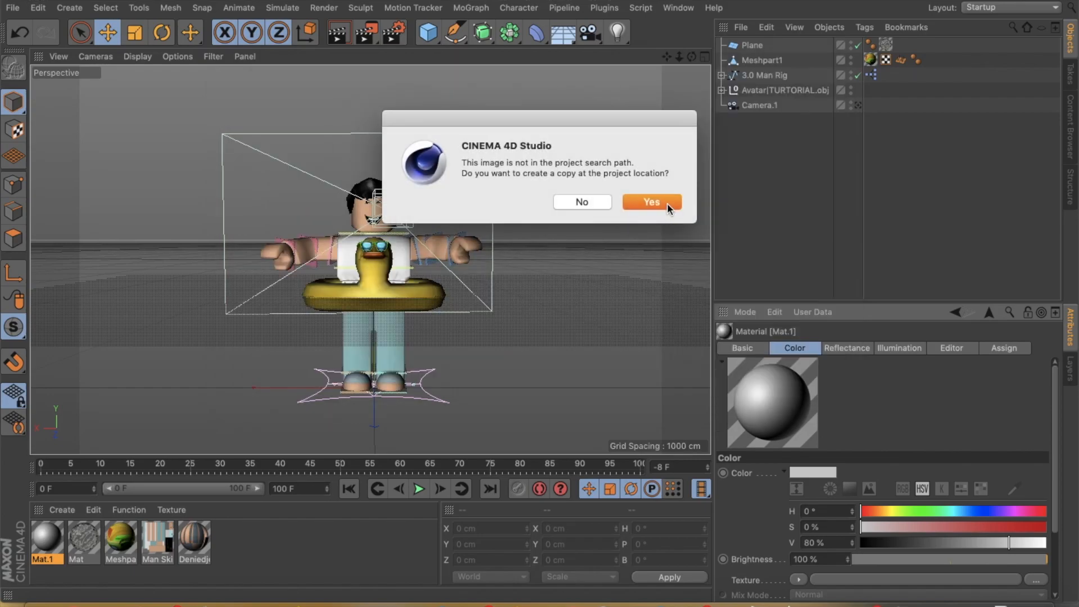
pyautogui.click(668, 207)
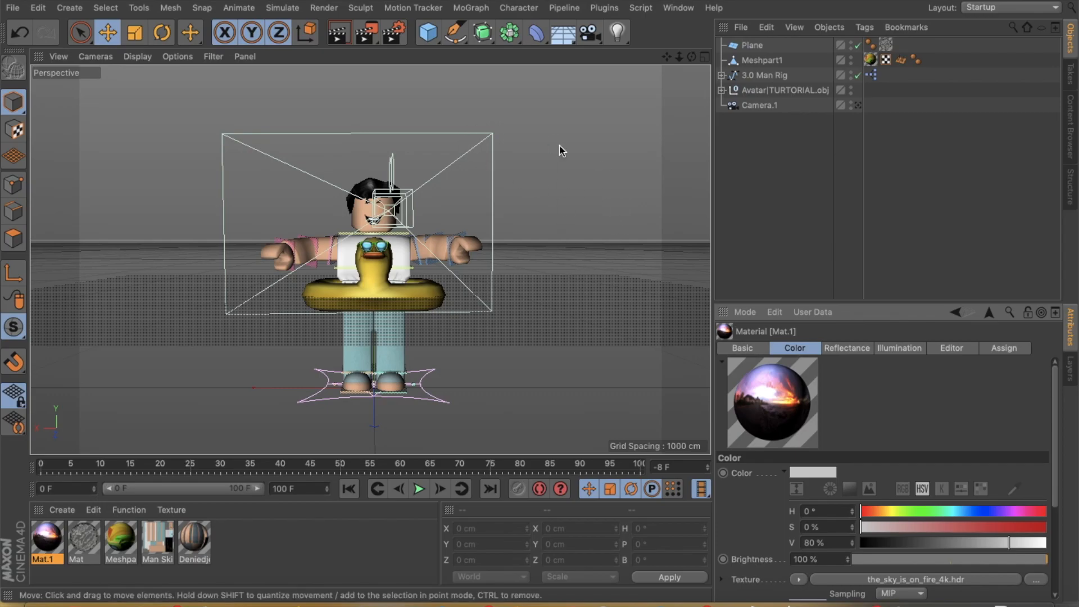
pyautogui.click(20, 32)
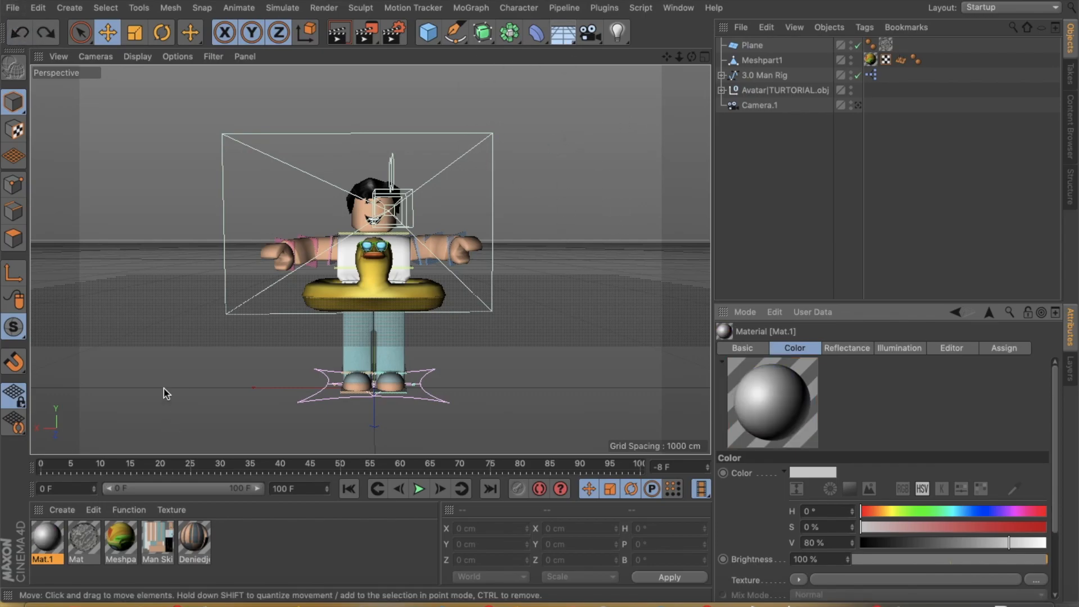
pyautogui.click(46, 32)
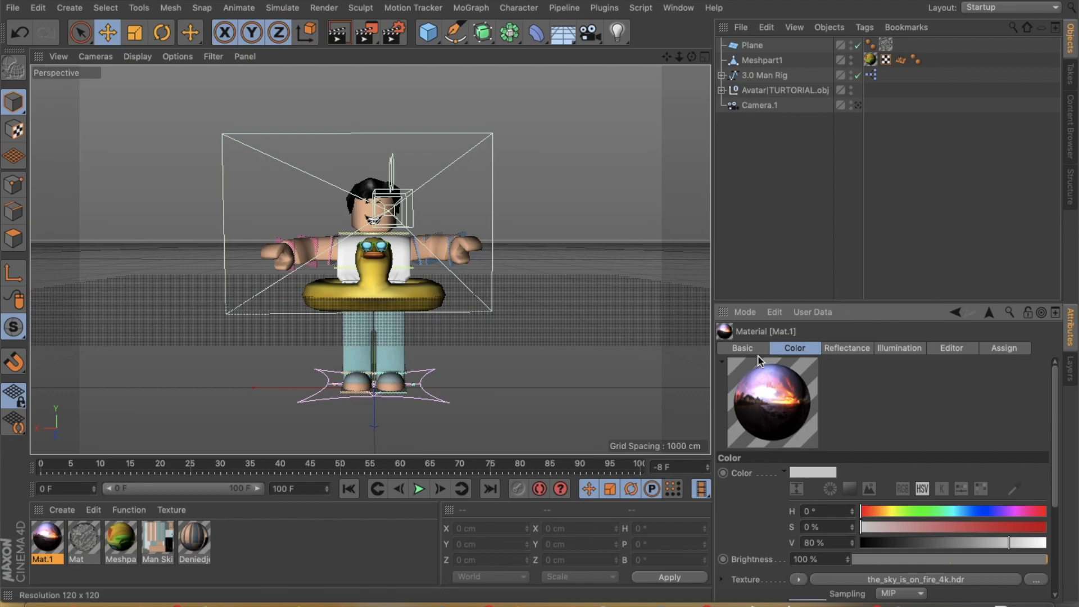
# Step: Add a Sky object to the scene and apply the HDRI material to it
pyautogui.moveTo(552, 26); pyautogui.dragTo(607, 78)
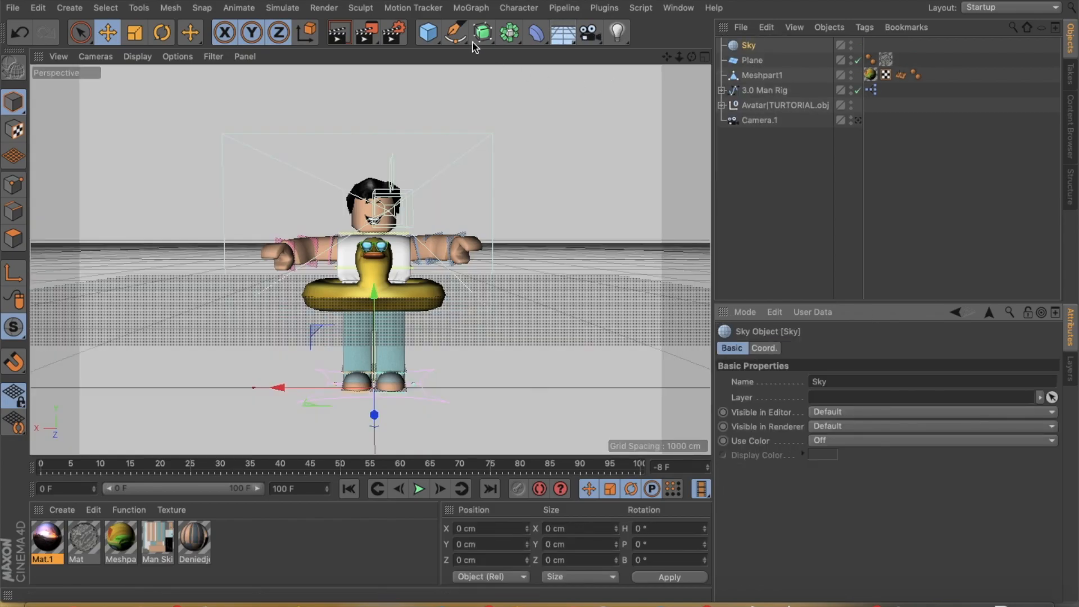
pyautogui.click(47, 543)
pyautogui.moveTo(792, 405); pyautogui.dragTo(591, 181)
# Step: Select every object except the sky and rotate them together to a heading of about 132.4°
pyautogui.moveTo(821, 143); pyautogui.dragTo(997, 66)
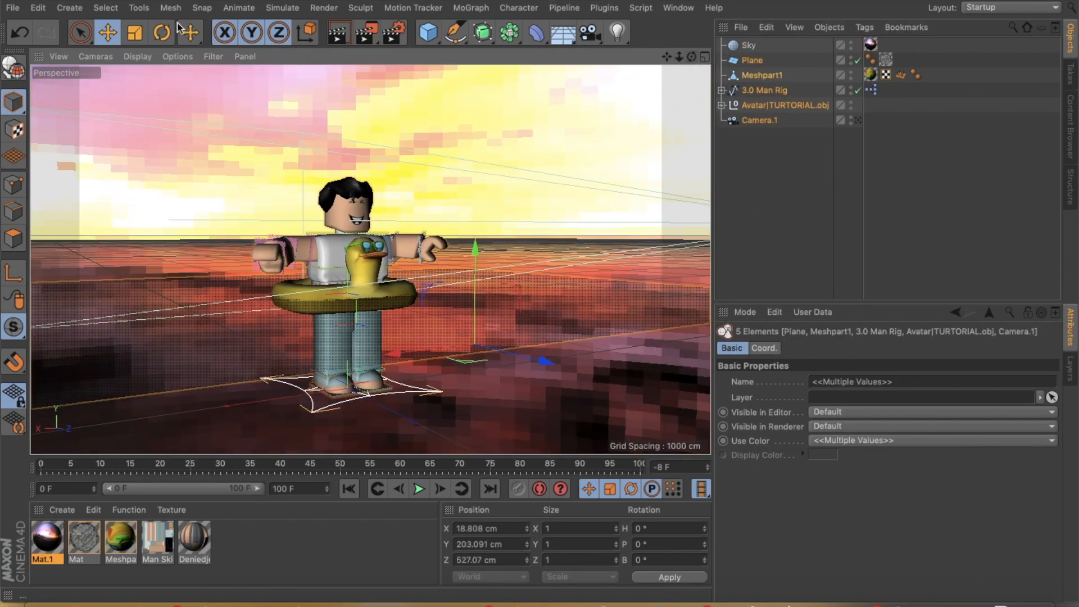
pyautogui.click(162, 33)
pyautogui.moveTo(473, 356); pyautogui.dragTo(556, 359)
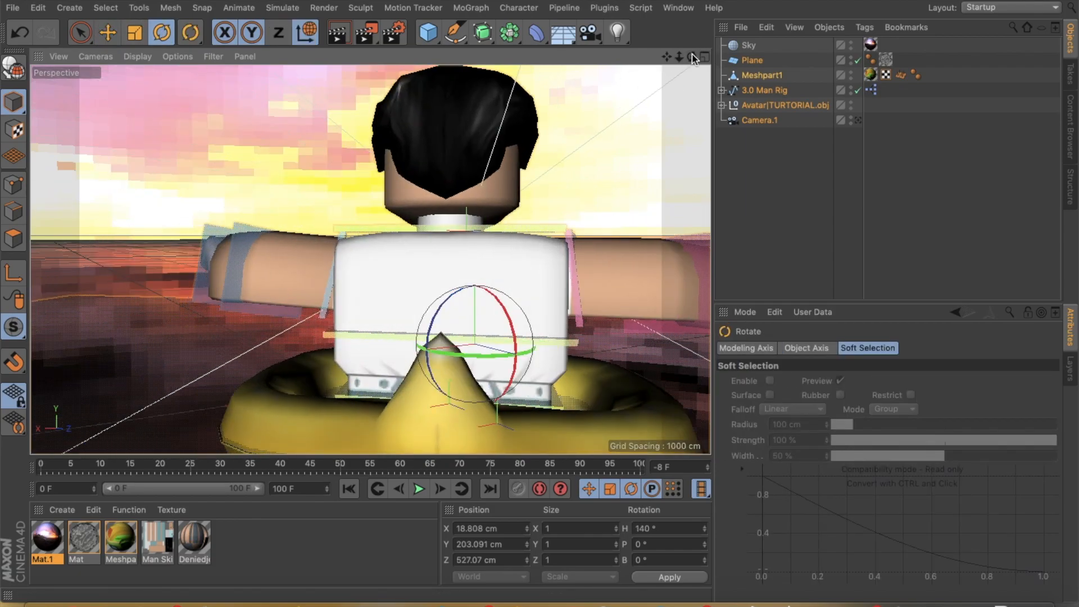
pyautogui.moveTo(692, 56); pyautogui.dragTo(736, 52)
pyautogui.moveTo(296, 375); pyautogui.dragTo(272, 364)
# Step: Tilt the character's neck control and hair mesh together by about 5° and shift them sideways to recentre the head
pyautogui.moveTo(692, 56); pyautogui.dragTo(753, 58)
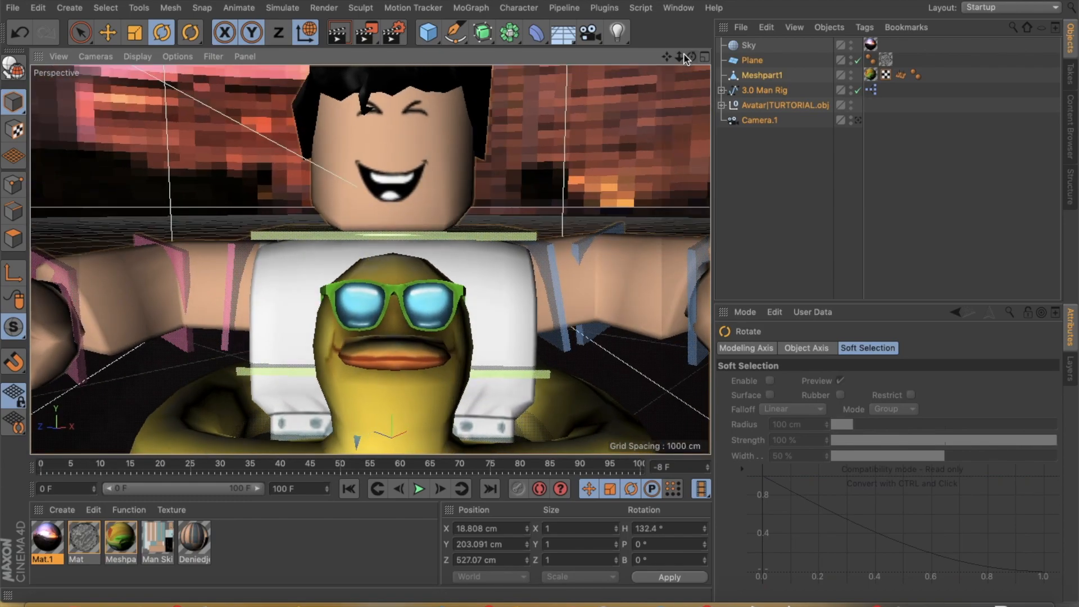
pyautogui.moveTo(679, 56); pyautogui.dragTo(596, 57)
pyautogui.moveTo(668, 56); pyautogui.dragTo(695, 59)
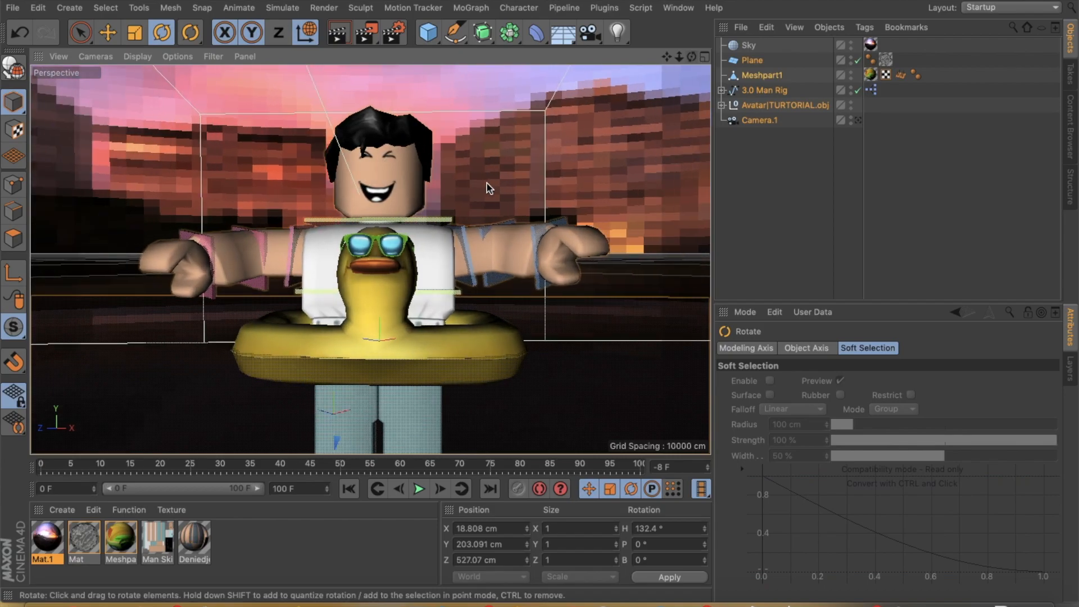
pyautogui.click(450, 222)
pyautogui.keyDown('shift'); pyautogui.click(359, 341); pyautogui.keyUp('shift')
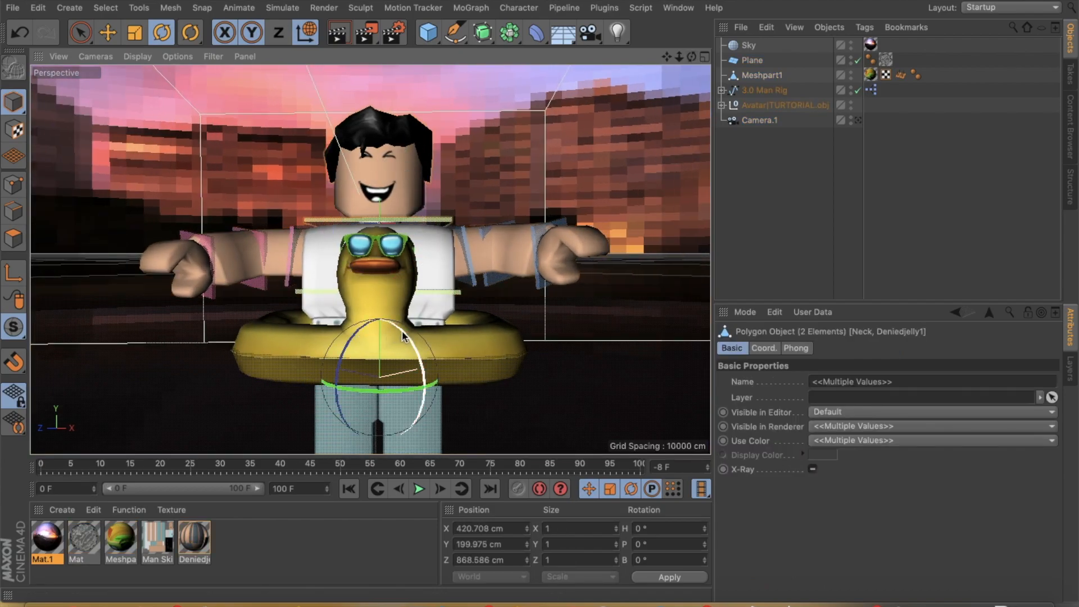
pyautogui.moveTo(423, 360); pyautogui.dragTo(422, 393)
pyautogui.press('e')
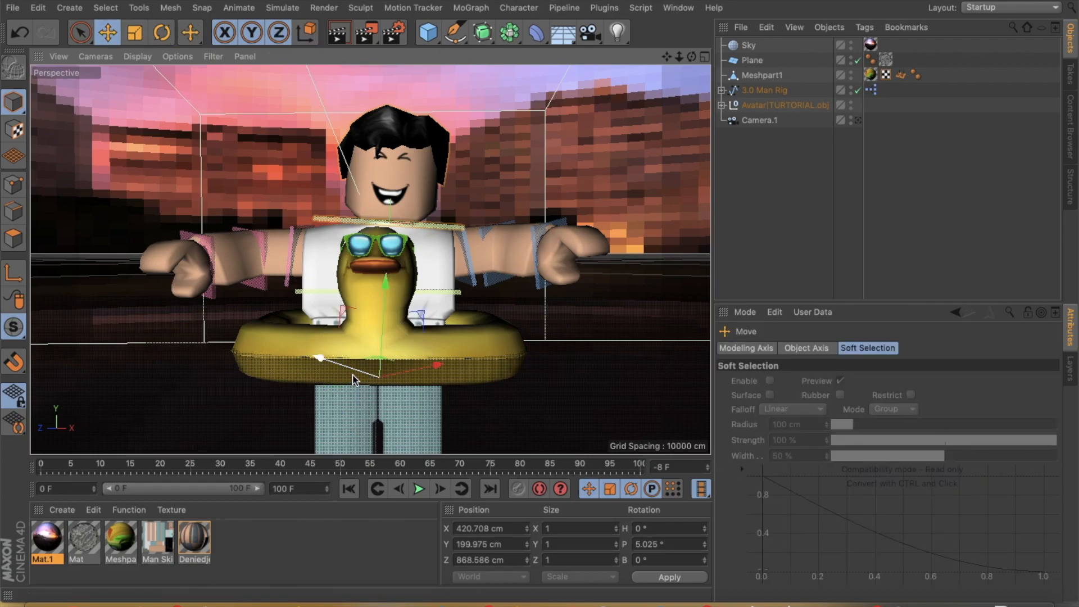
pyautogui.moveTo(354, 366); pyautogui.dragTo(345, 371)
pyautogui.click(501, 144)
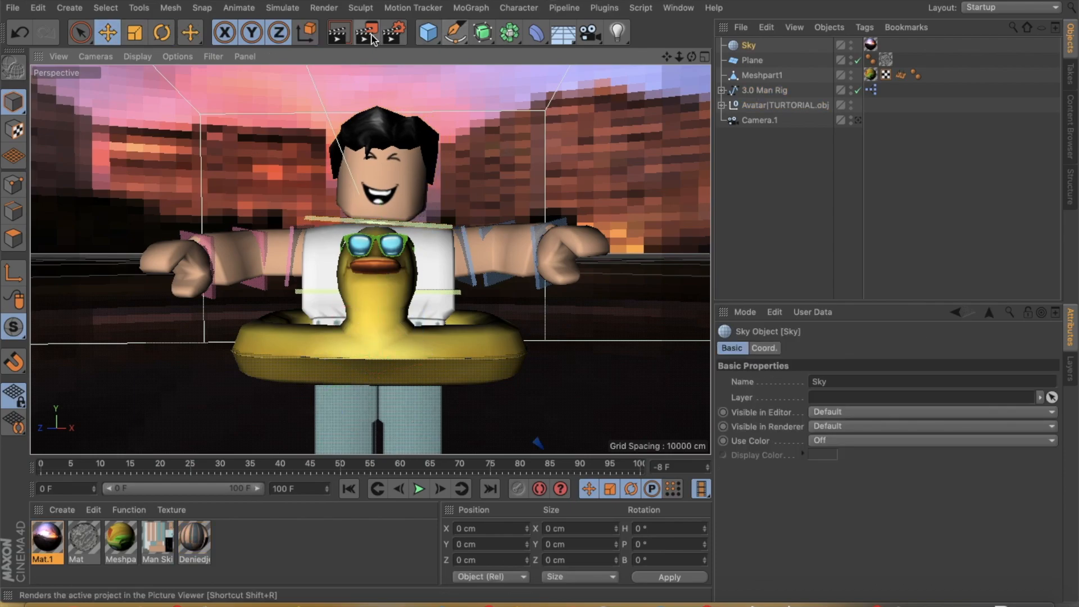
# Step: Make sure Alpha Channel is enabled in the Save section of the render settings, and close the settings
pyautogui.click(395, 32)
pyautogui.click(114, 57)
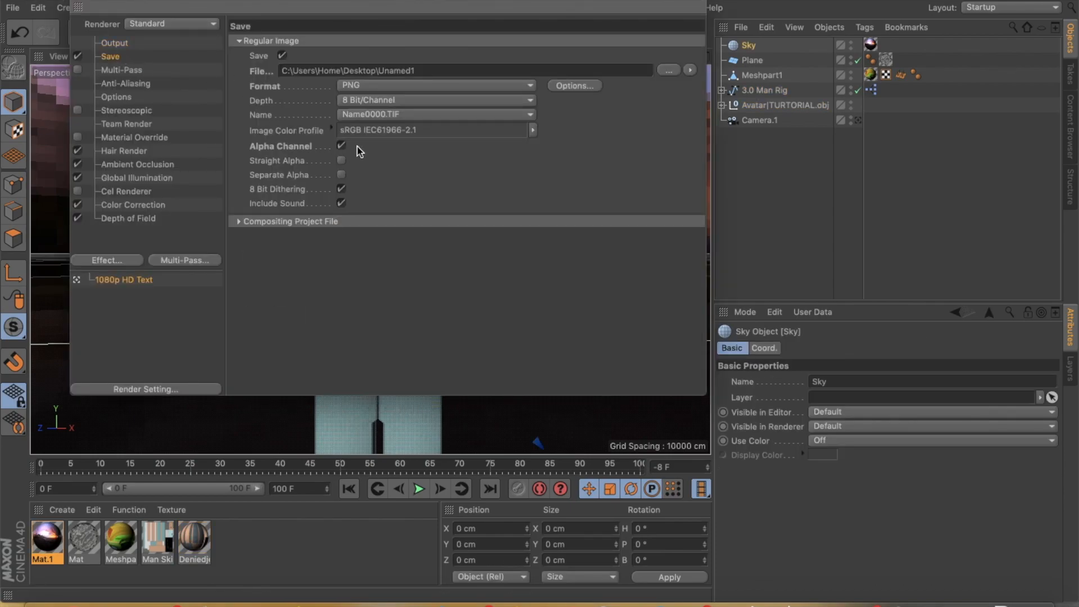
pyautogui.click(341, 145)
pyautogui.click(85, 6)
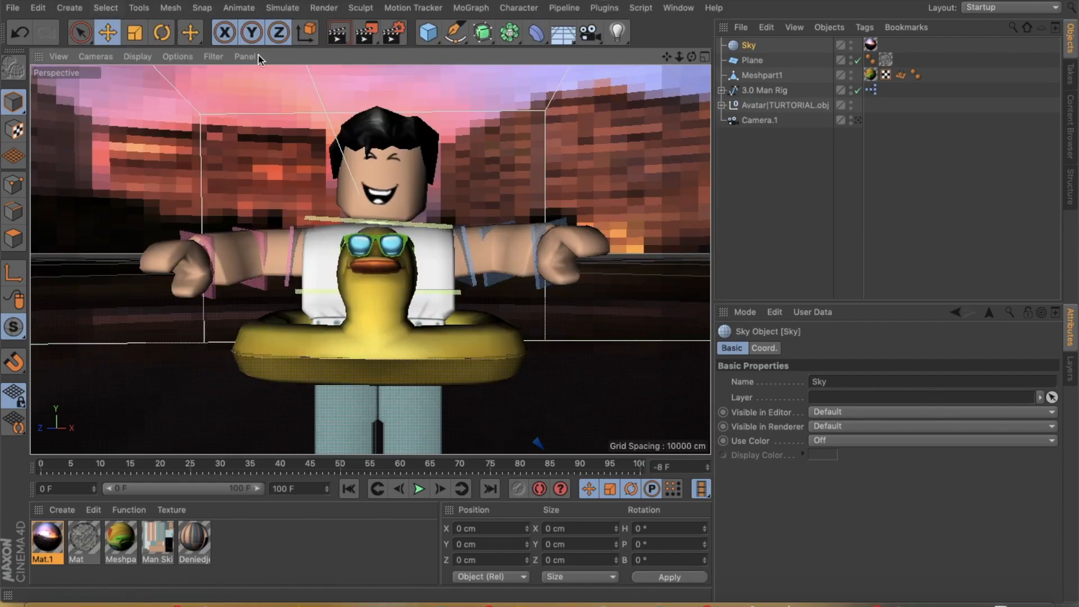
# Step: Render the project to the Picture Viewer, preview it briefly in the viewport, and bring the enlarged Picture Viewer back up
pyautogui.moveTo(374, 45); pyautogui.dragTo(450, 108)
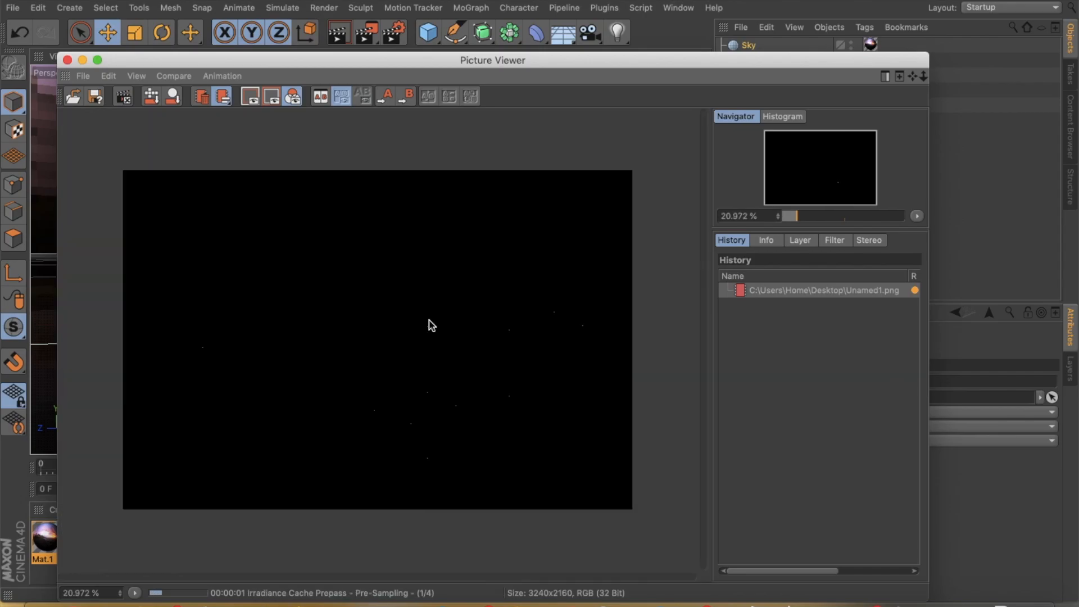
pyautogui.click(82, 60)
pyautogui.click(339, 37)
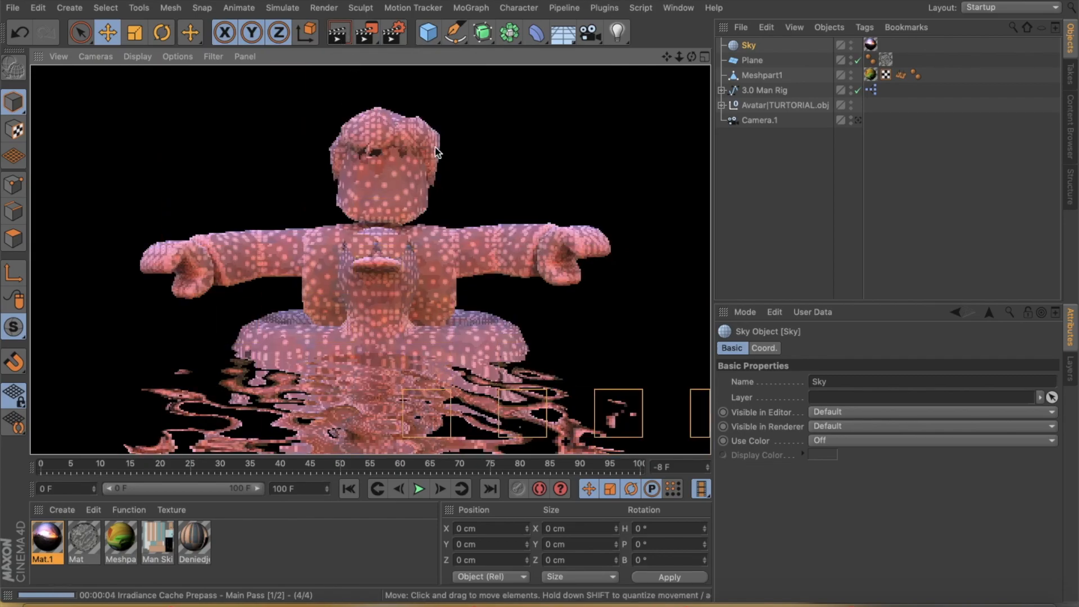
pyautogui.click(458, 174)
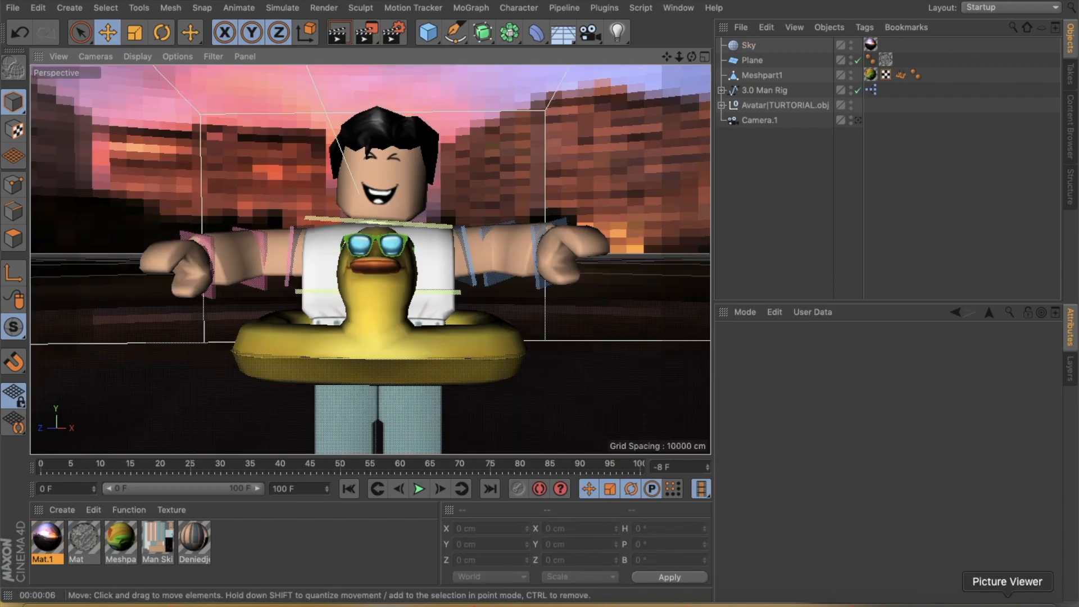
pyautogui.click(1006, 604)
pyautogui.click(96, 59)
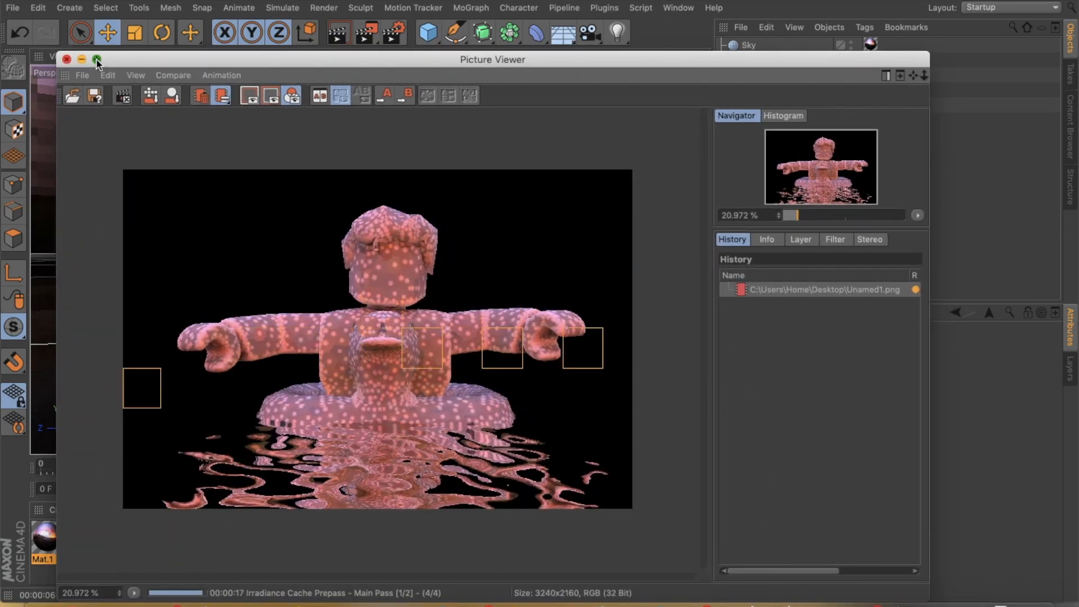